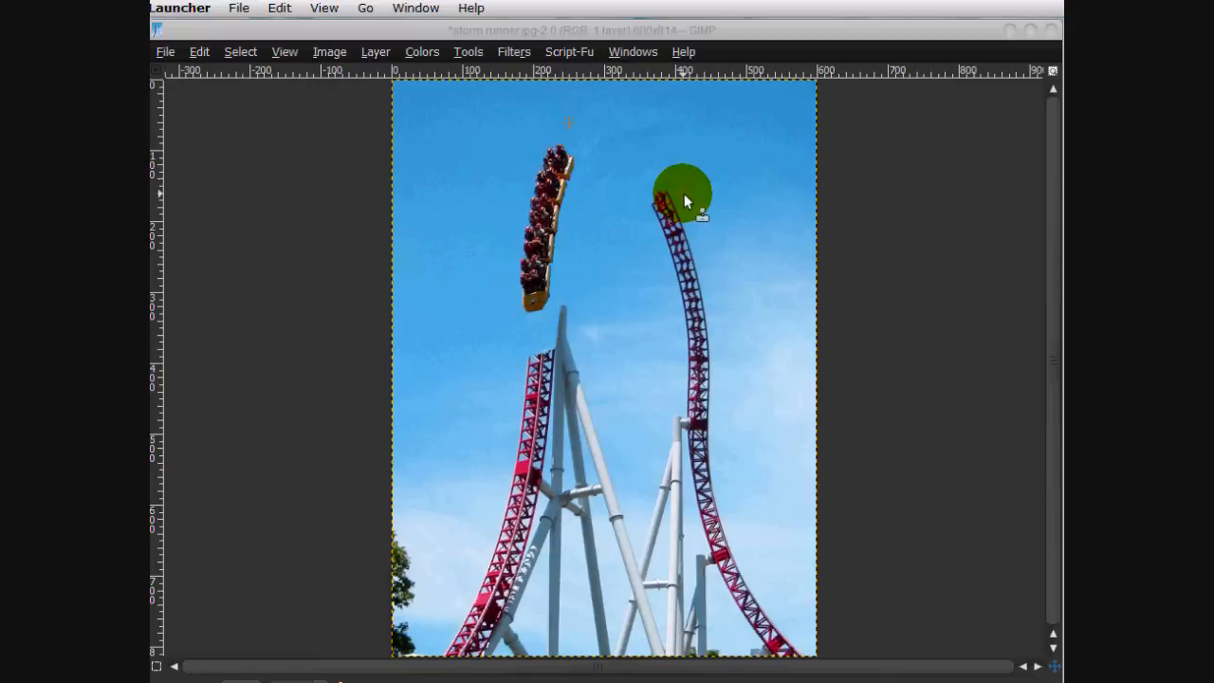
pyautogui.press('Tab')
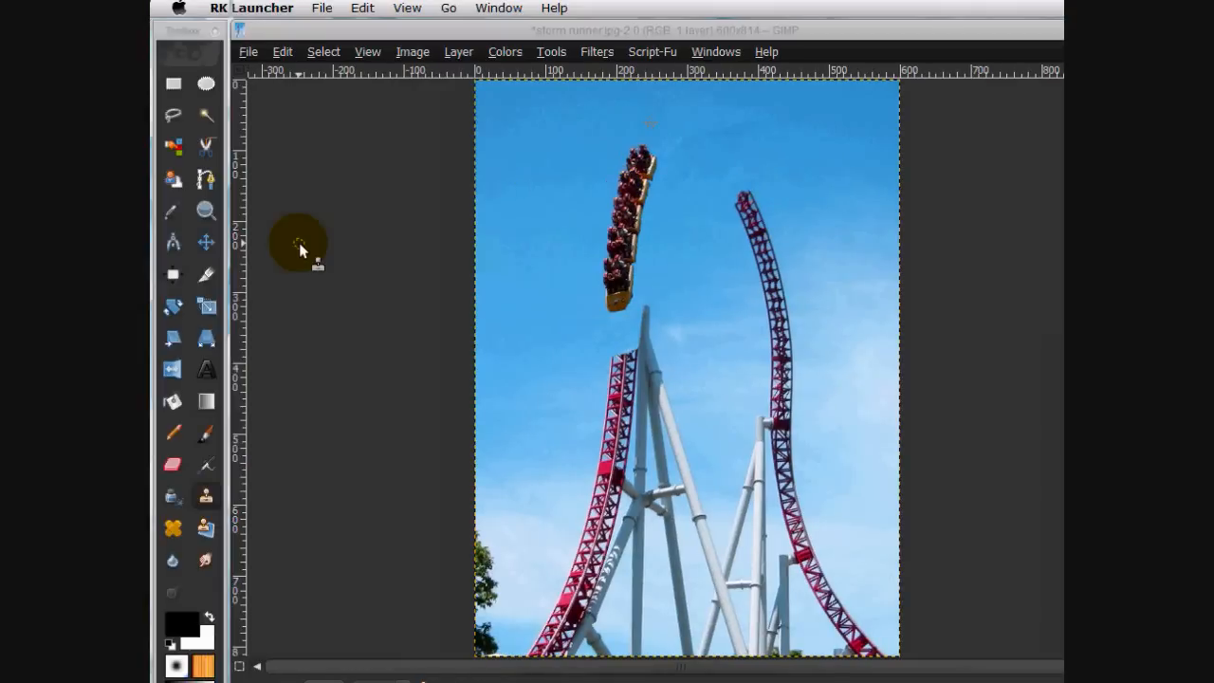
pyautogui.click(209, 244)
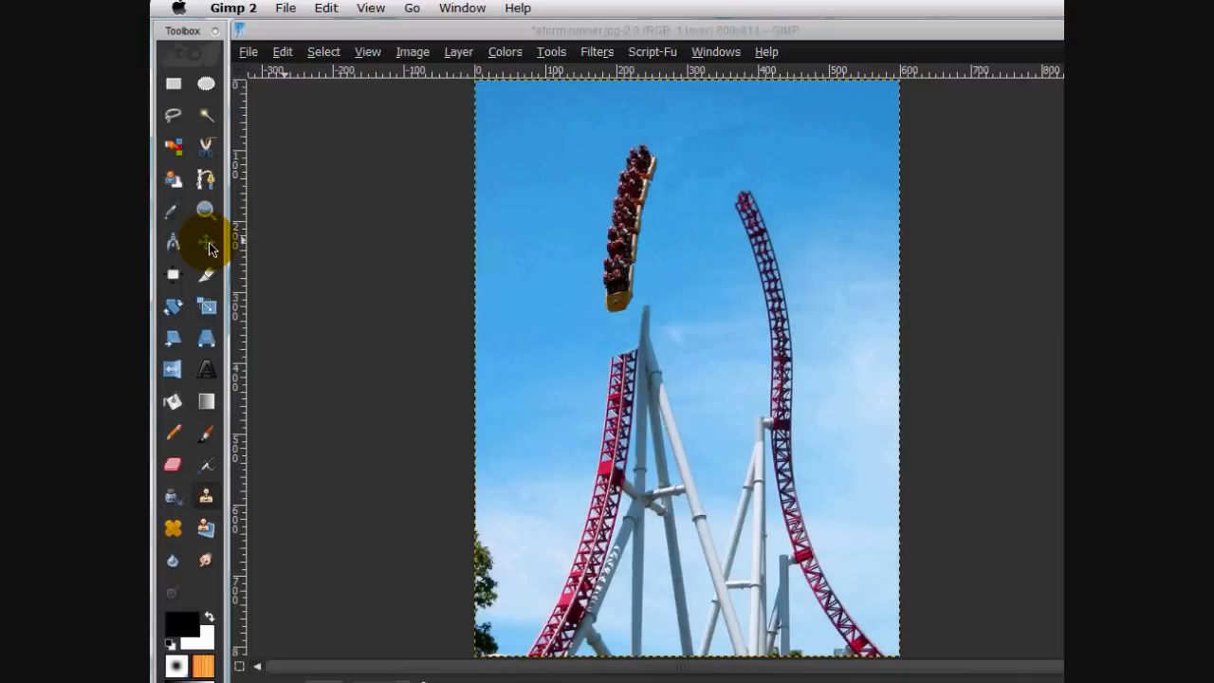
pyautogui.click(207, 245)
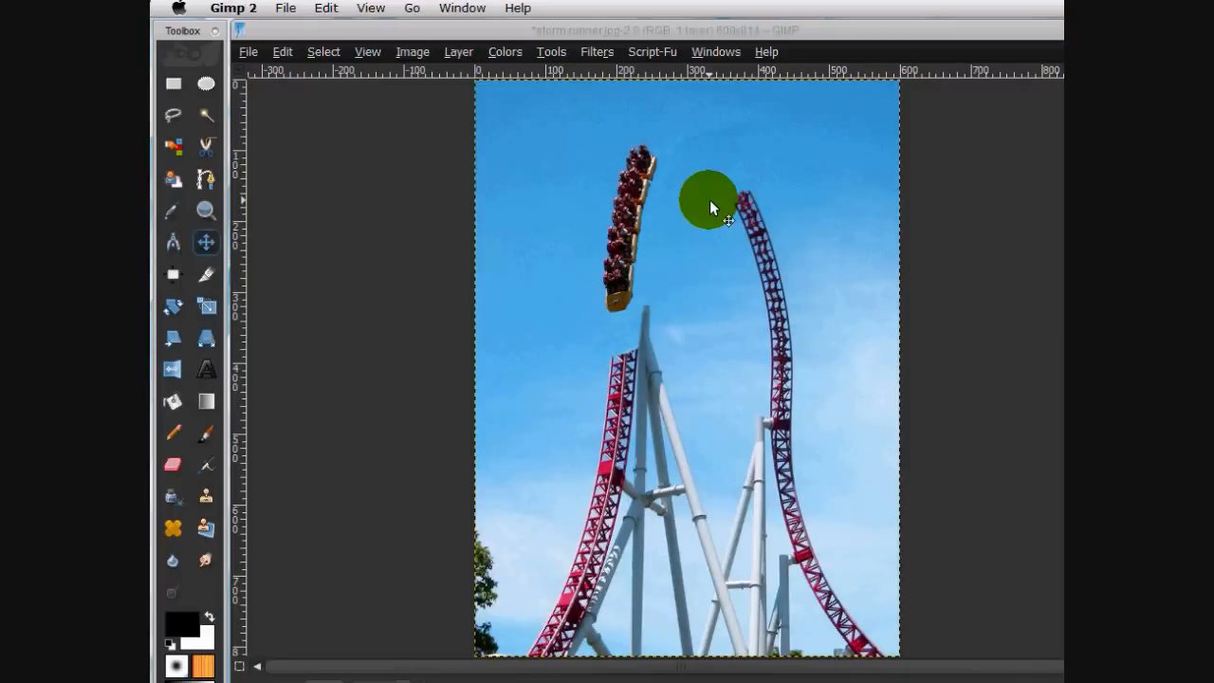
pyautogui.moveTo(710, 201); pyautogui.dragTo(789, 242)
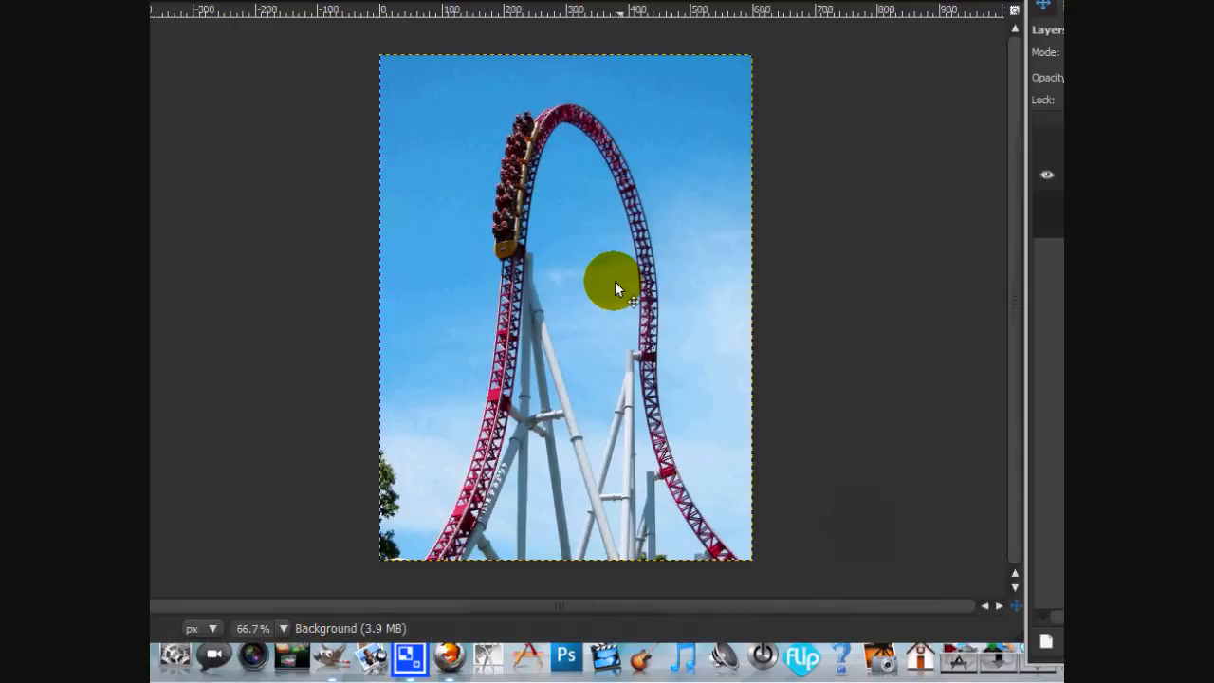
pyautogui.moveTo(534, 146); pyautogui.dragTo(534, 146)
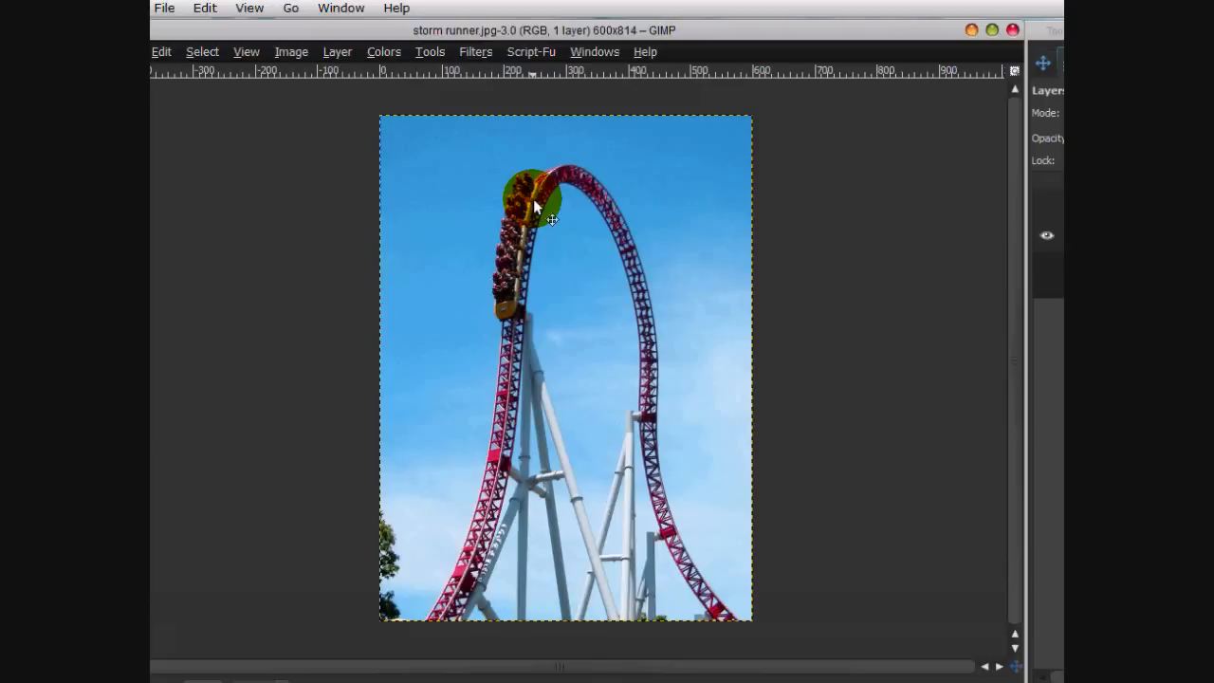
pyautogui.moveTo(534, 204)
pyautogui.mouseDown()
pyautogui.moveTo(474, 211)
pyautogui.moveTo(510, 320)
pyautogui.moveTo(520, 277)
pyautogui.moveTo(510, 322)
pyautogui.moveTo(495, 249)
pyautogui.mouseUp()
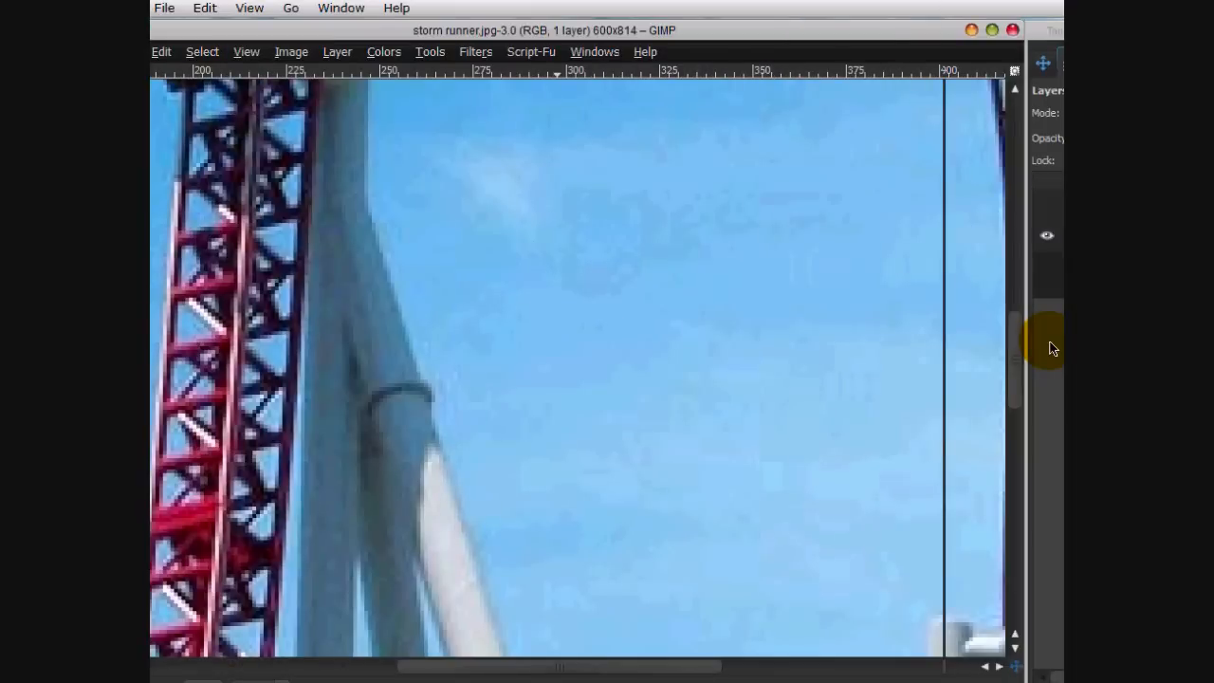
# Clone nearby blue sky over the stretch of track running beside the lower coaster cars
pyautogui.moveTo(1018, 364); pyautogui.dragTo(1021, 302)
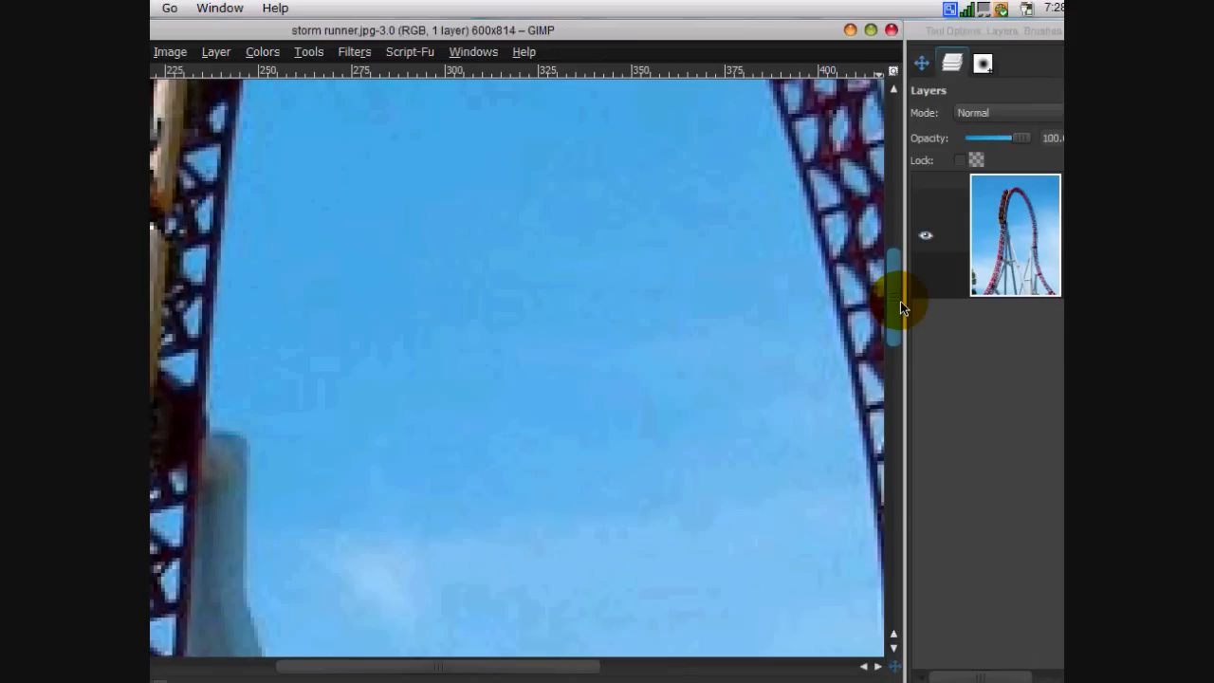
pyautogui.moveTo(900, 301); pyautogui.dragTo(902, 284)
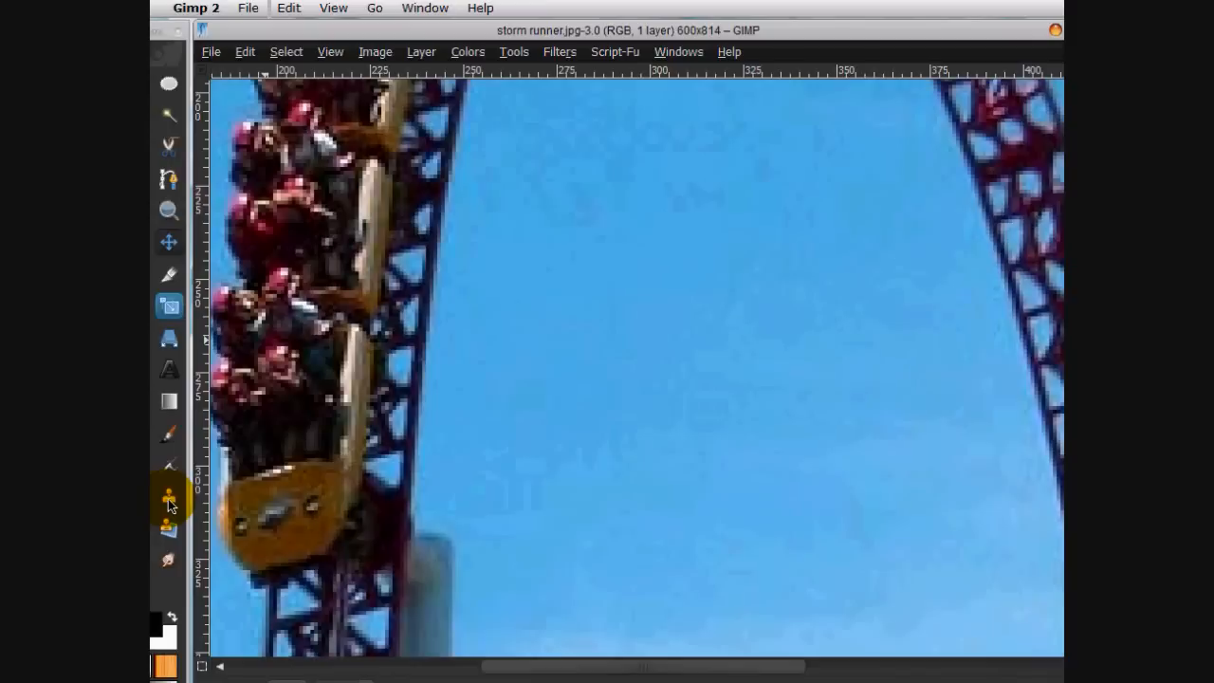
pyautogui.click(169, 500)
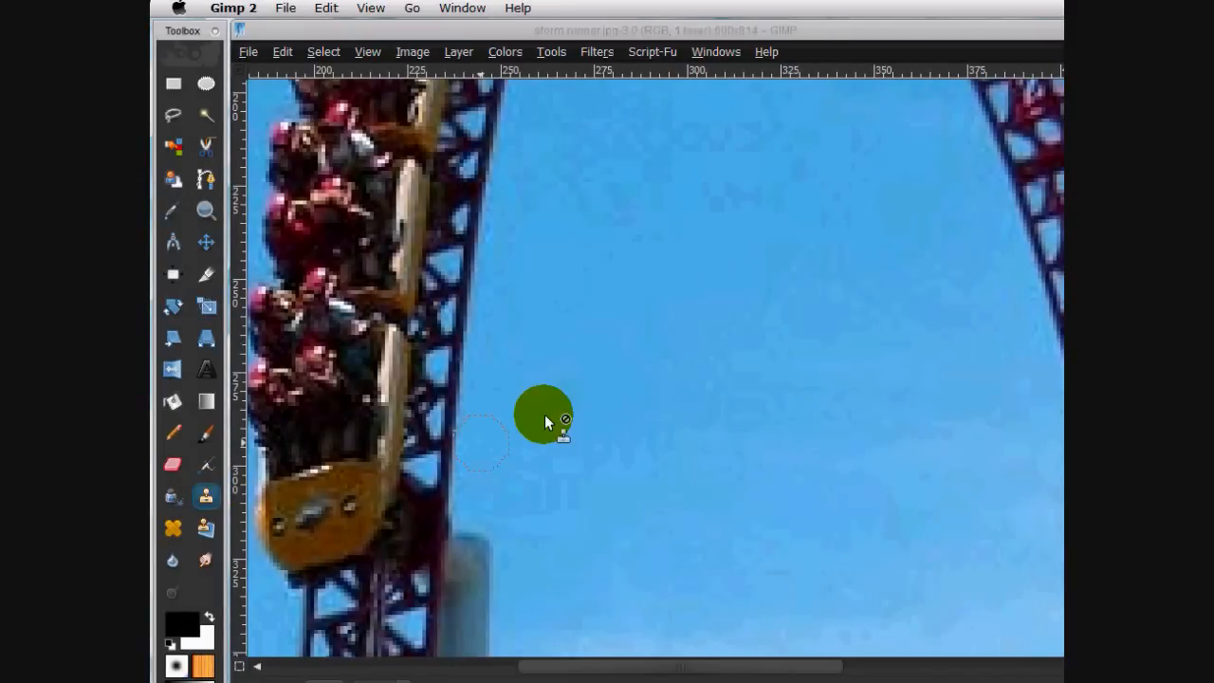
pyautogui.keyDown('ctrl'); pyautogui.click(528, 497); pyautogui.keyUp('ctrl')
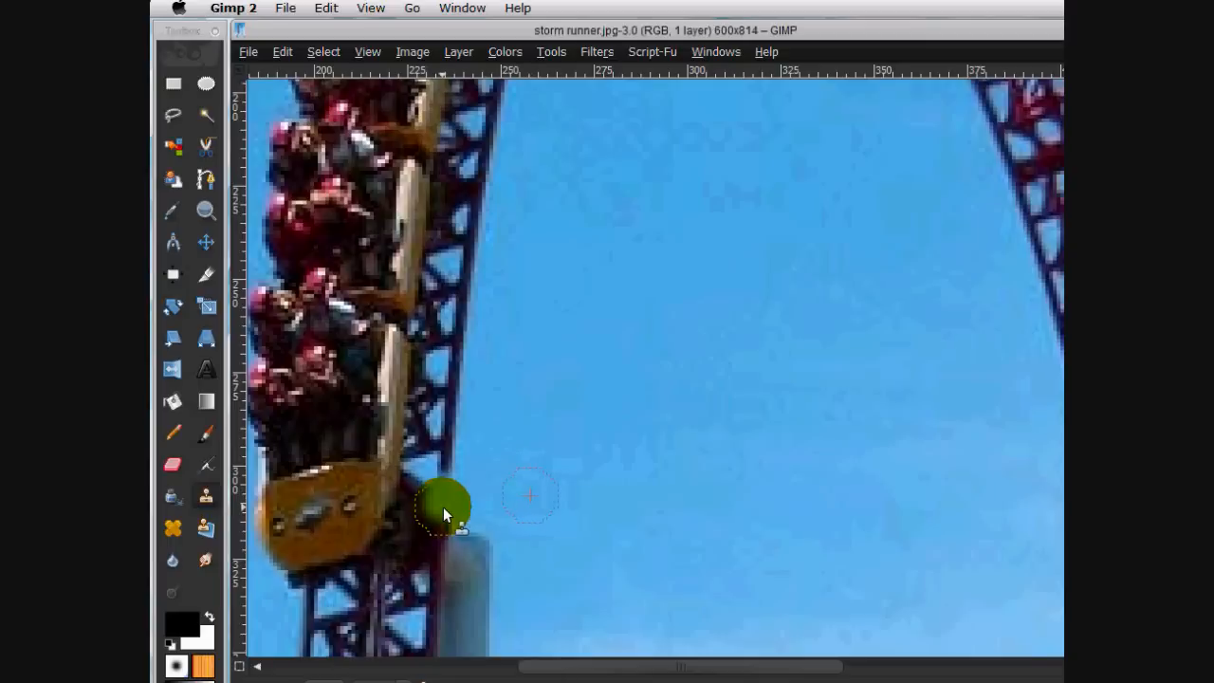
pyautogui.moveTo(444, 503)
pyautogui.mouseDown()
pyautogui.moveTo(474, 376)
pyautogui.moveTo(463, 308)
pyautogui.moveTo(486, 204)
pyautogui.moveTo(449, 250)
pyautogui.mouseUp()
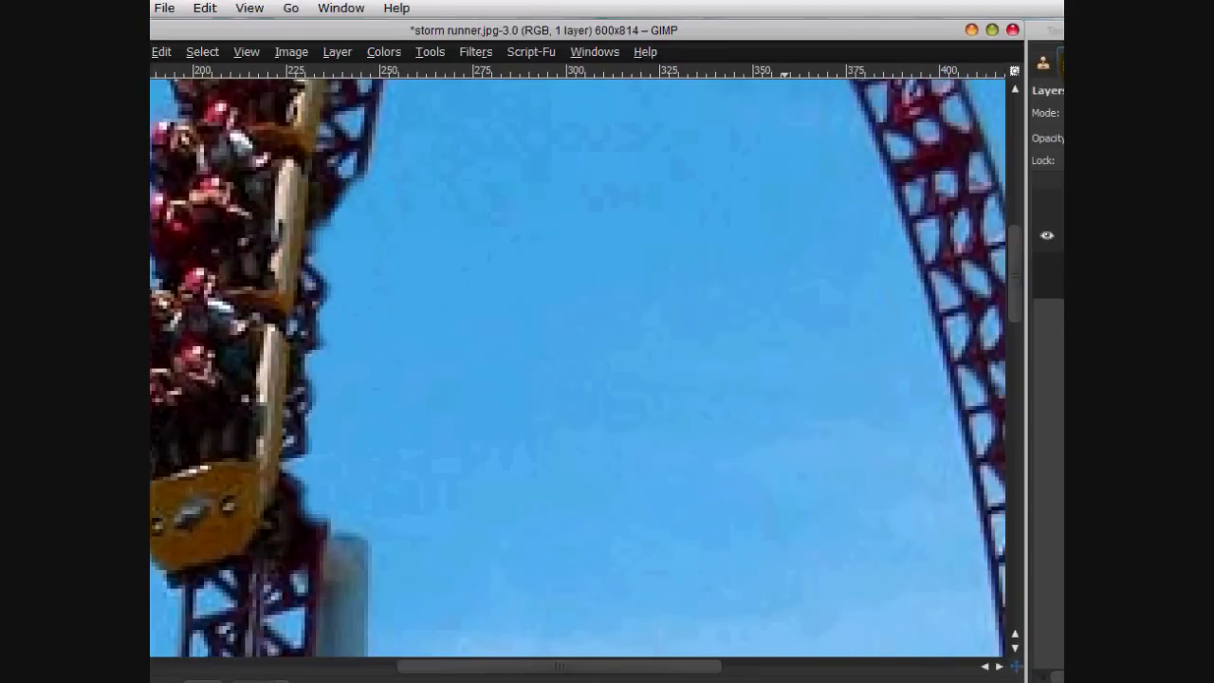
# Switch the Clone brush to Circle (19) and cover the remaining track beside the lower cars with sky
pyautogui.click(982, 63)
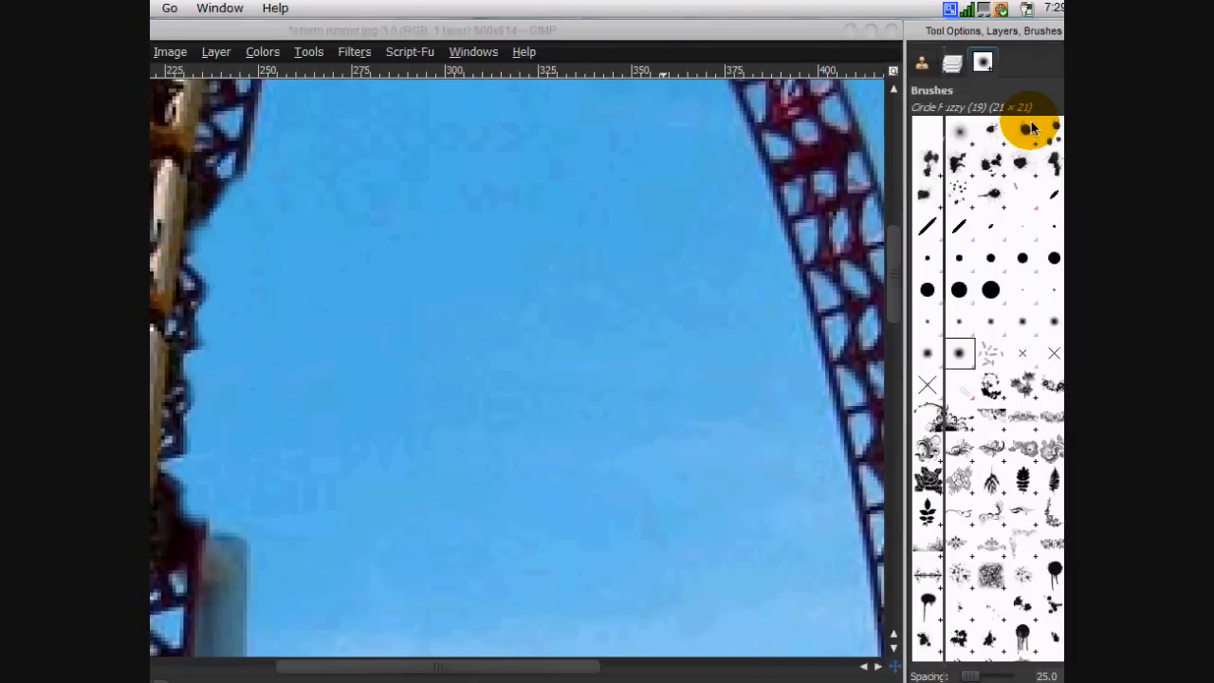
pyautogui.click(991, 291)
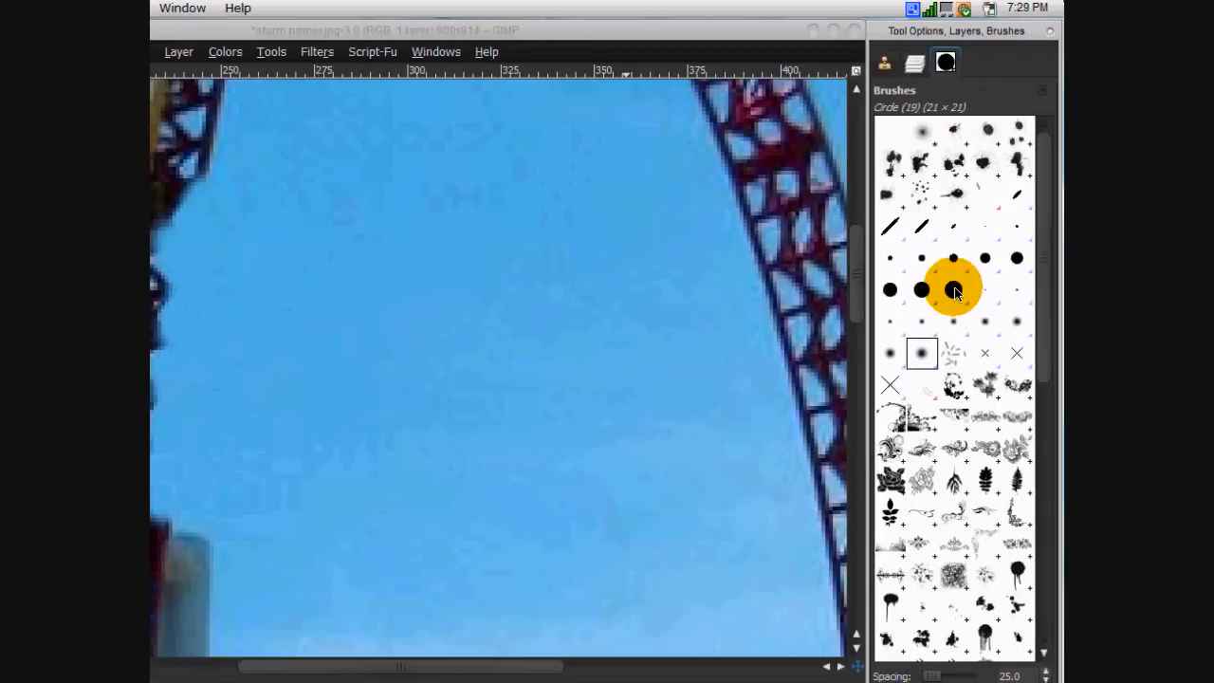
pyautogui.click(920, 59)
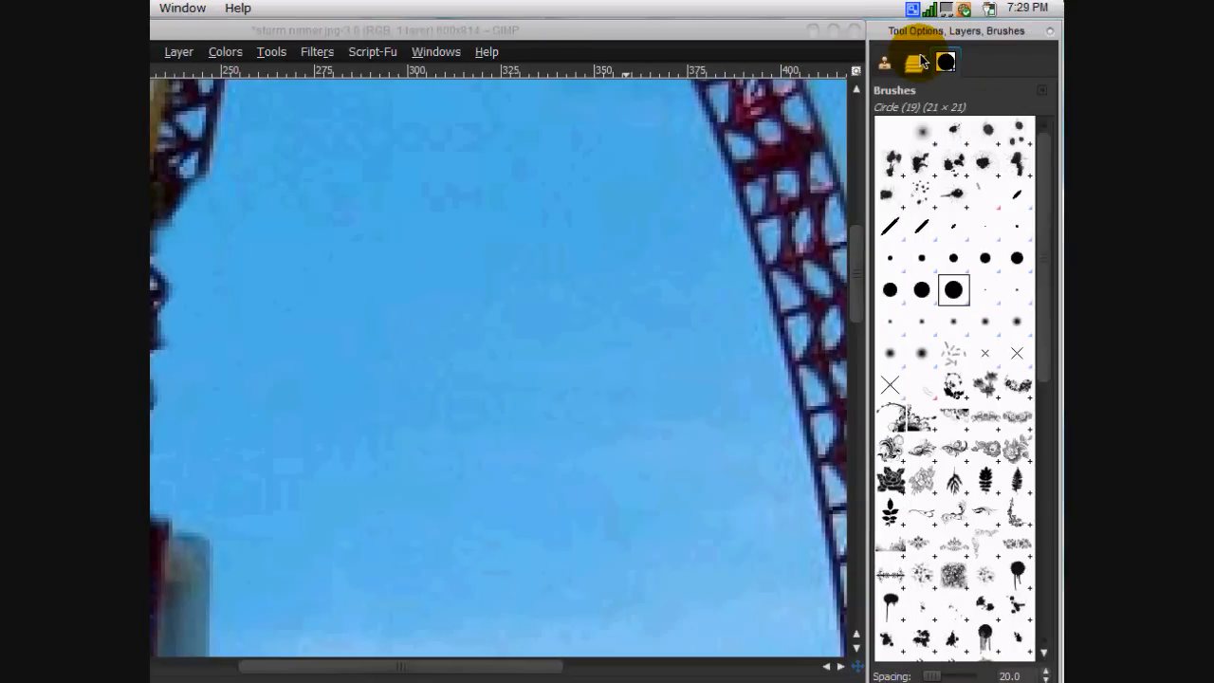
pyautogui.click(914, 61)
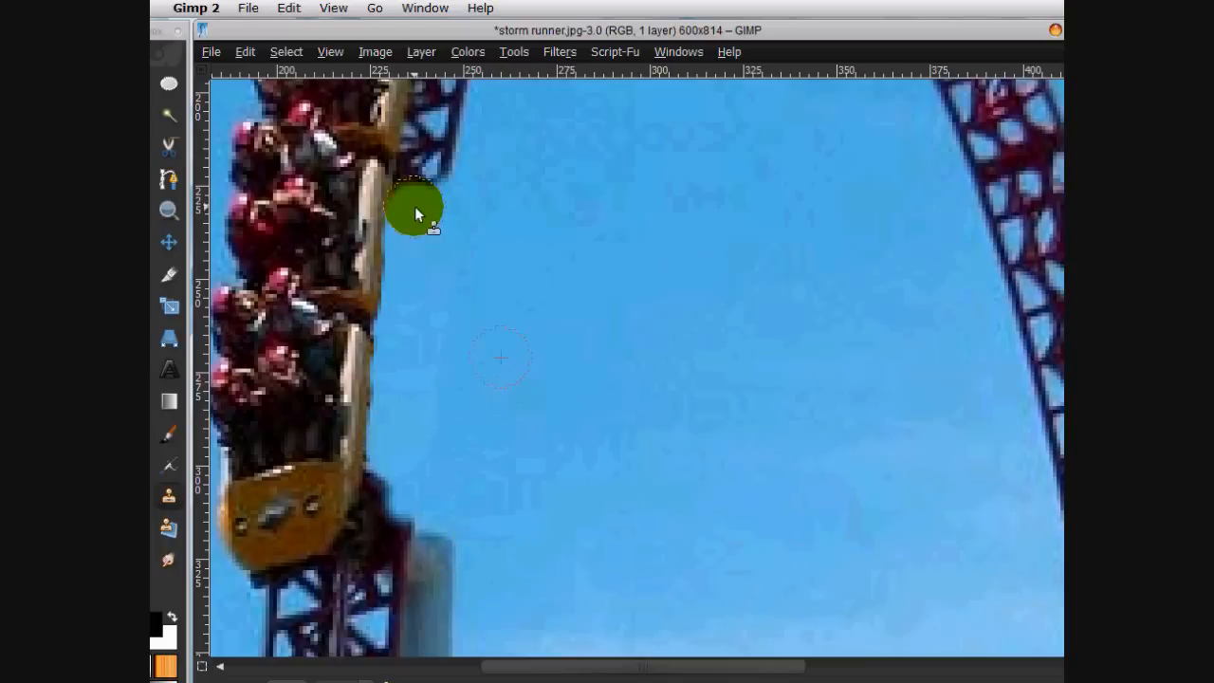
pyautogui.moveTo(417, 181)
pyautogui.mouseDown()
pyautogui.moveTo(460, 137)
pyautogui.moveTo(433, 160)
pyautogui.moveTo(431, 114)
pyautogui.moveTo(444, 100)
pyautogui.mouseUp()
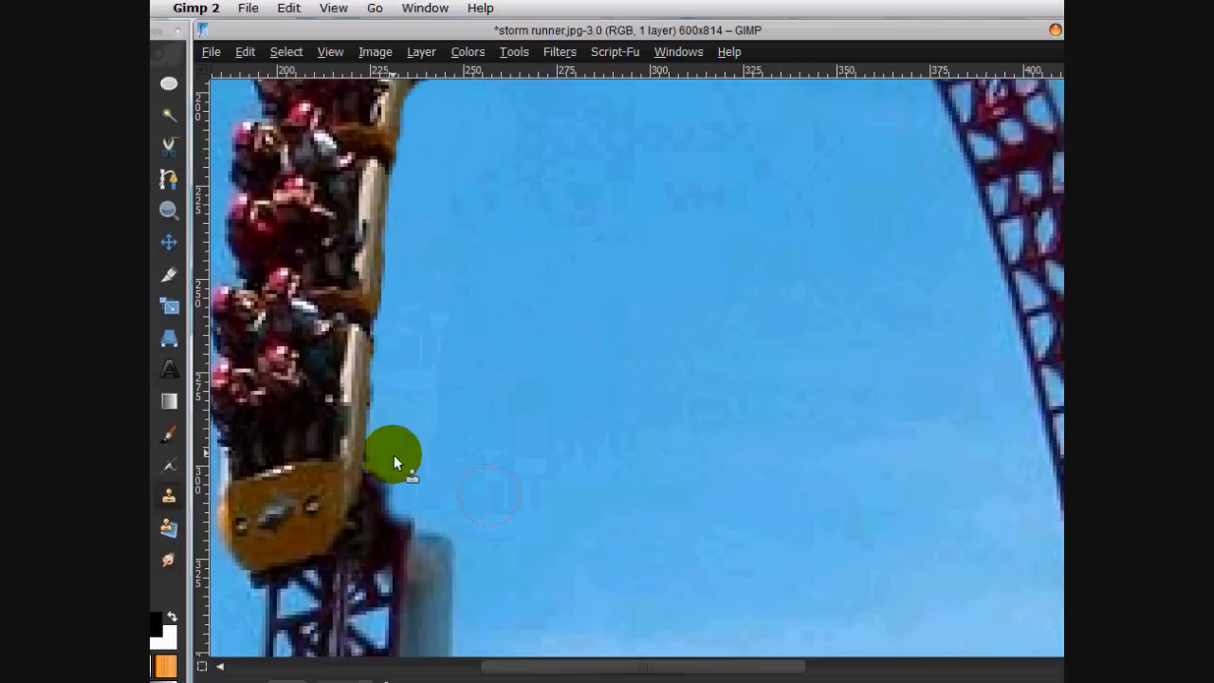
pyautogui.moveTo(393, 455)
pyautogui.mouseDown()
pyautogui.moveTo(392, 476)
pyautogui.moveTo(405, 334)
pyautogui.moveTo(392, 481)
pyautogui.moveTo(439, 288)
pyautogui.moveTo(406, 307)
pyautogui.mouseUp()
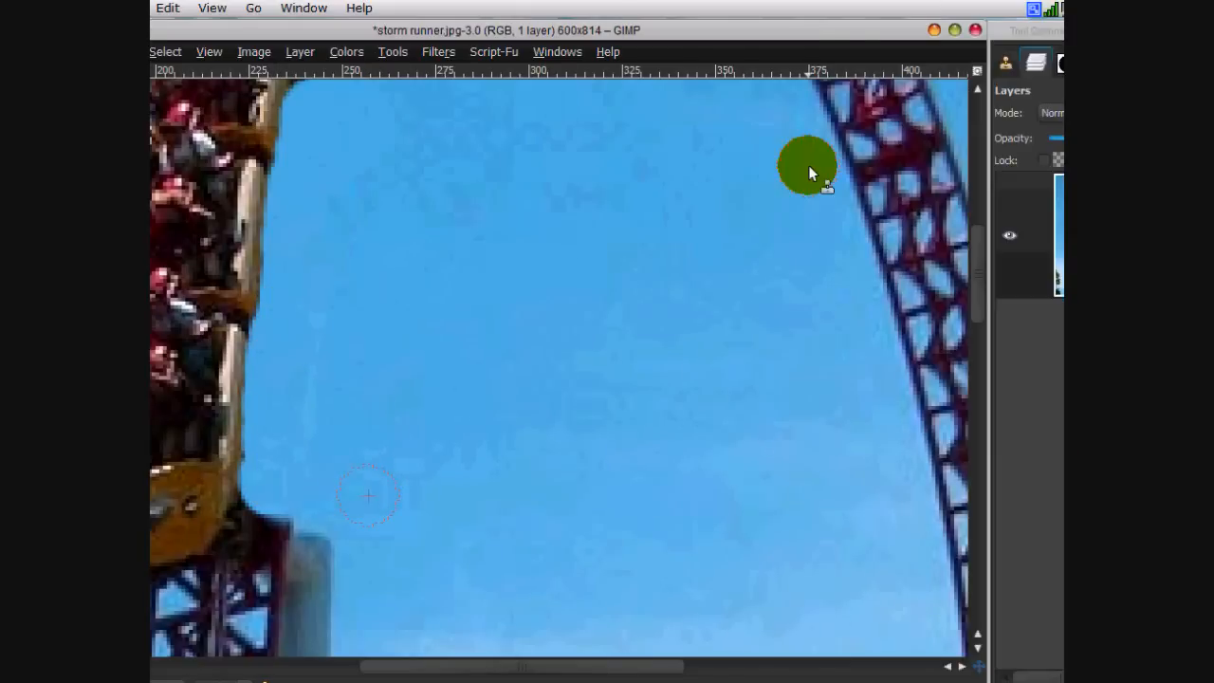
# Reduce the Clone brush scale and clone sky into the gaps and along the edge between the coaster cars
pyautogui.click(887, 64)
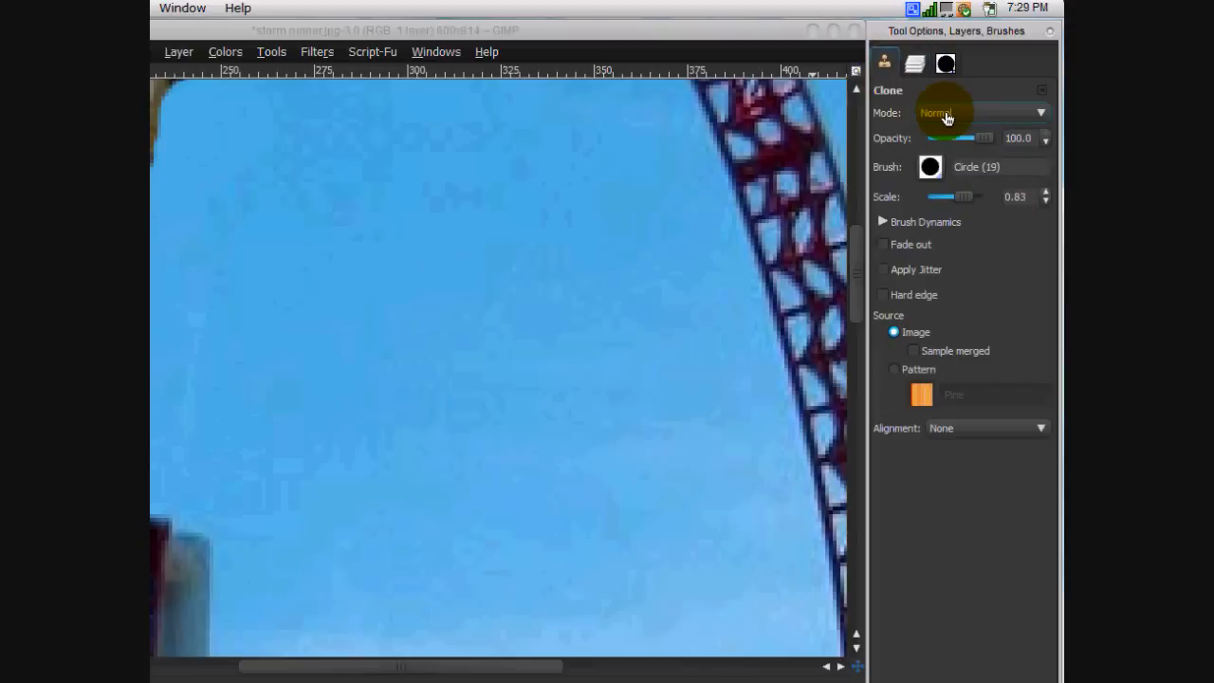
pyautogui.moveTo(951, 201); pyautogui.dragTo(941, 200)
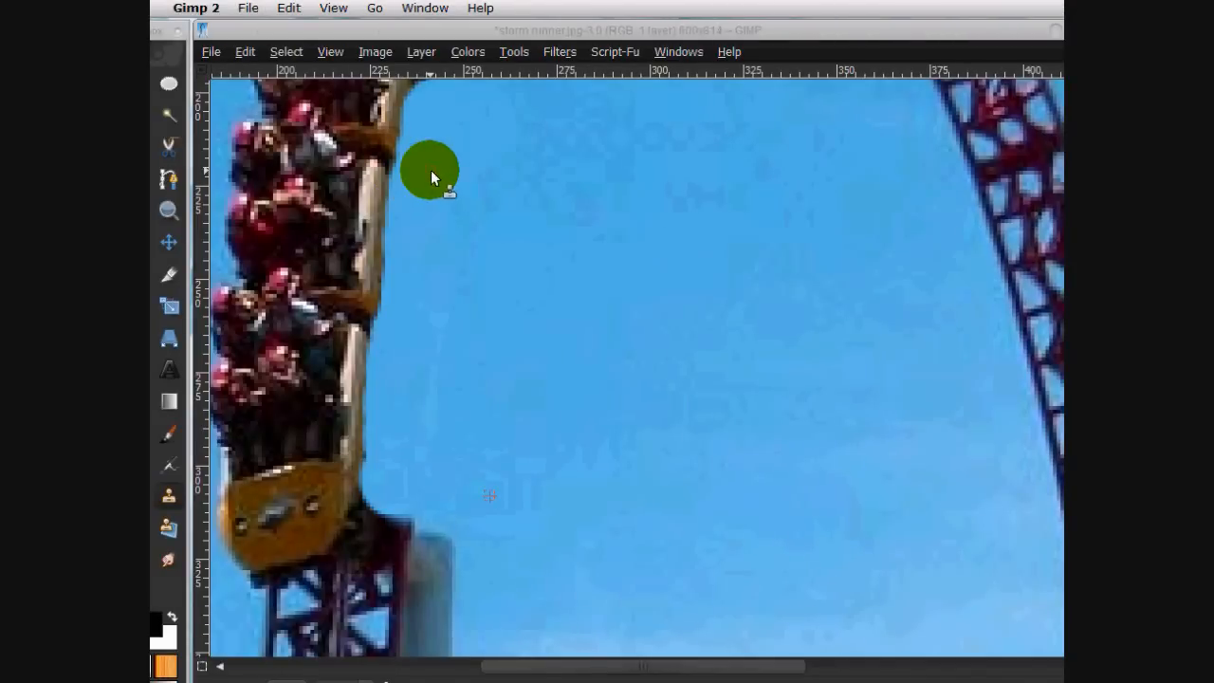
pyautogui.keyDown('ctrl'); pyautogui.click(431, 169); pyautogui.keyUp('ctrl')
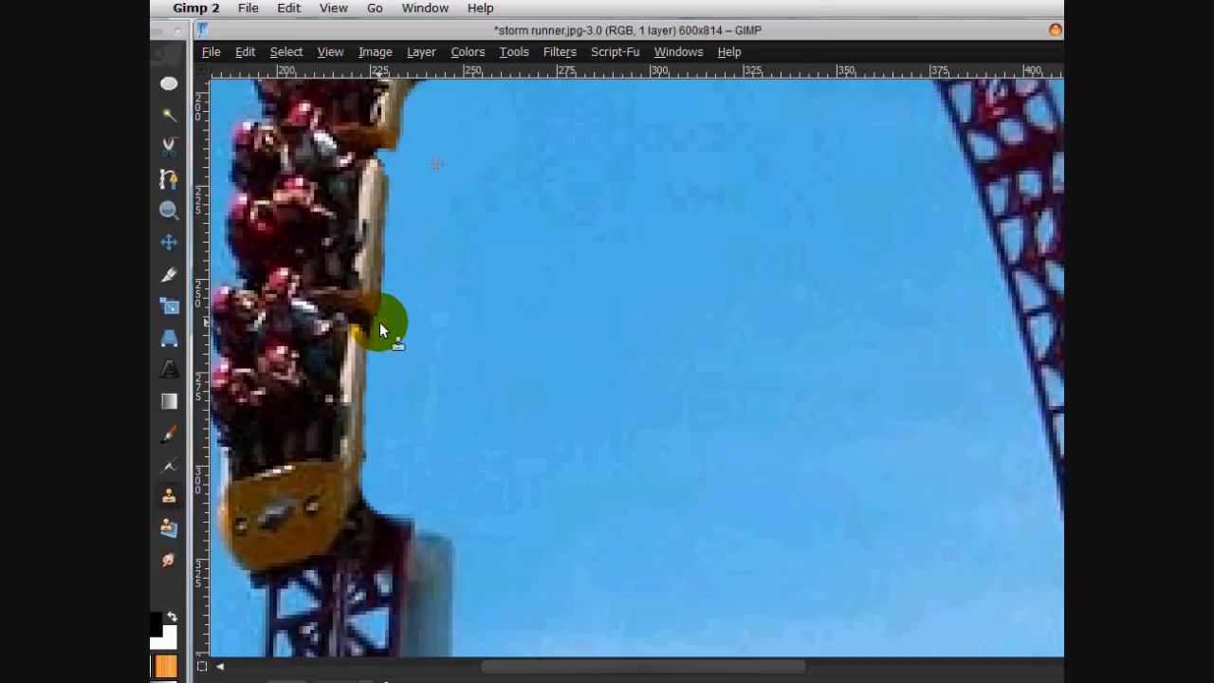
pyautogui.keyDown('ctrl'); pyautogui.click(471, 340); pyautogui.keyUp('ctrl')
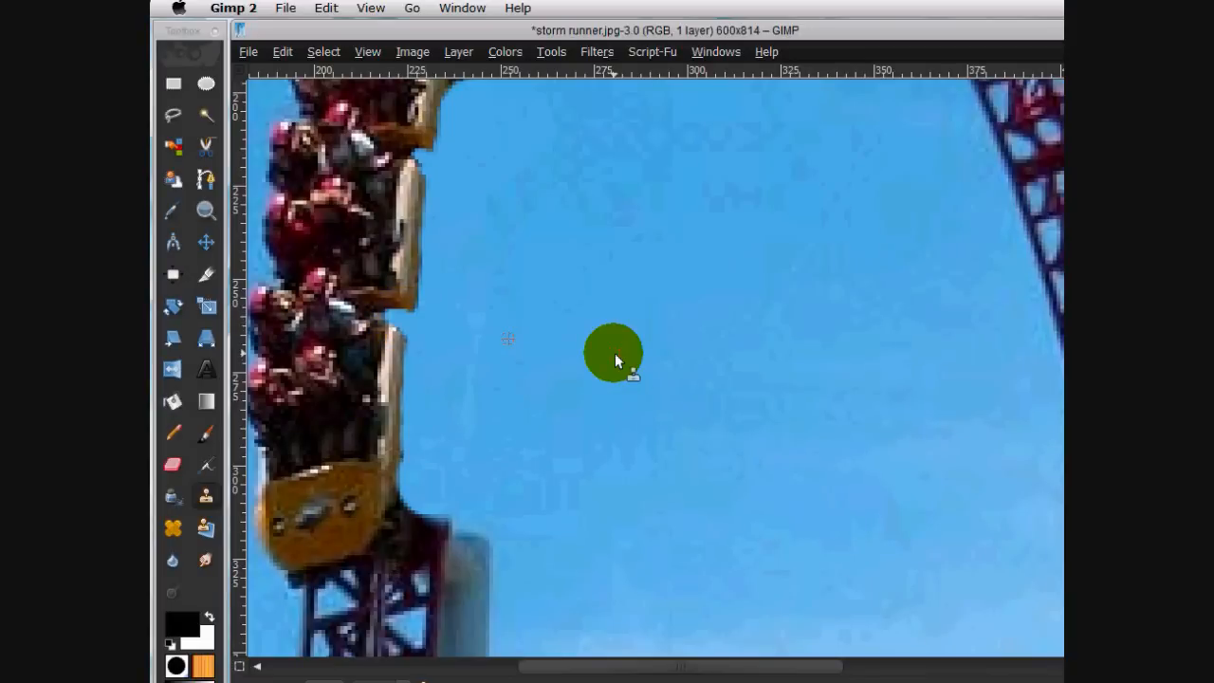
pyautogui.keyDown('ctrl'); pyautogui.click(548, 174); pyautogui.keyUp('ctrl')
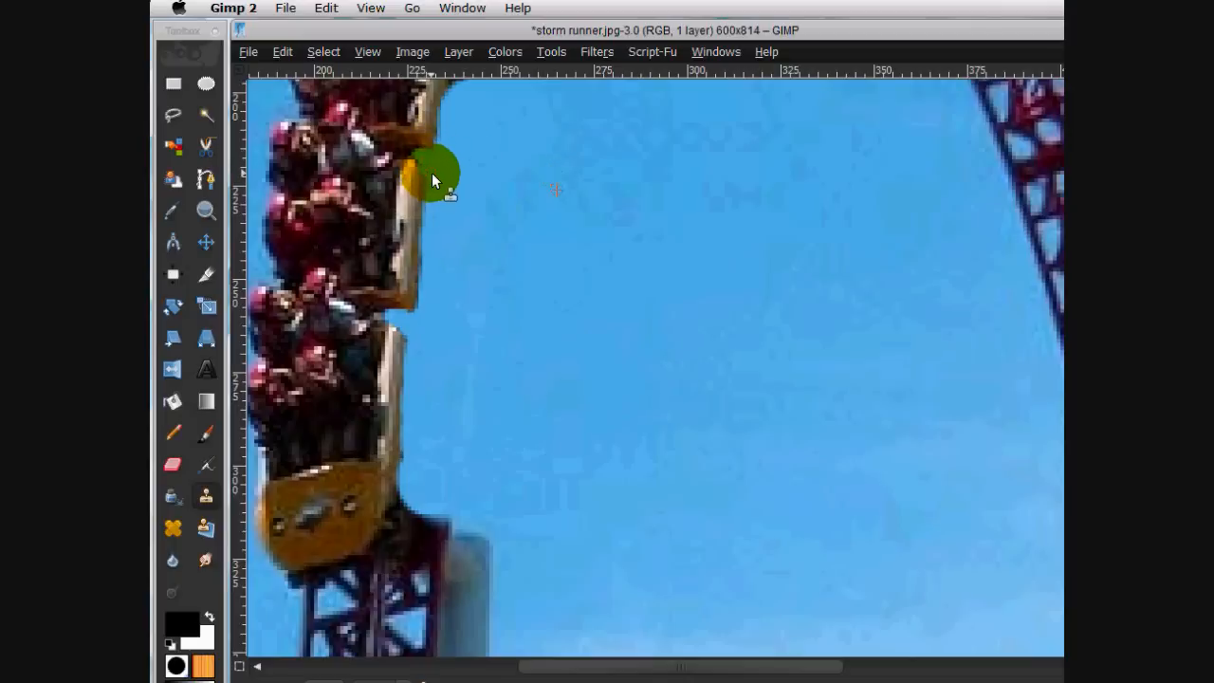
pyautogui.moveTo(433, 184)
pyautogui.mouseDown()
pyautogui.moveTo(402, 334)
pyautogui.moveTo(411, 311)
pyautogui.moveTo(409, 345)
pyautogui.mouseUp()
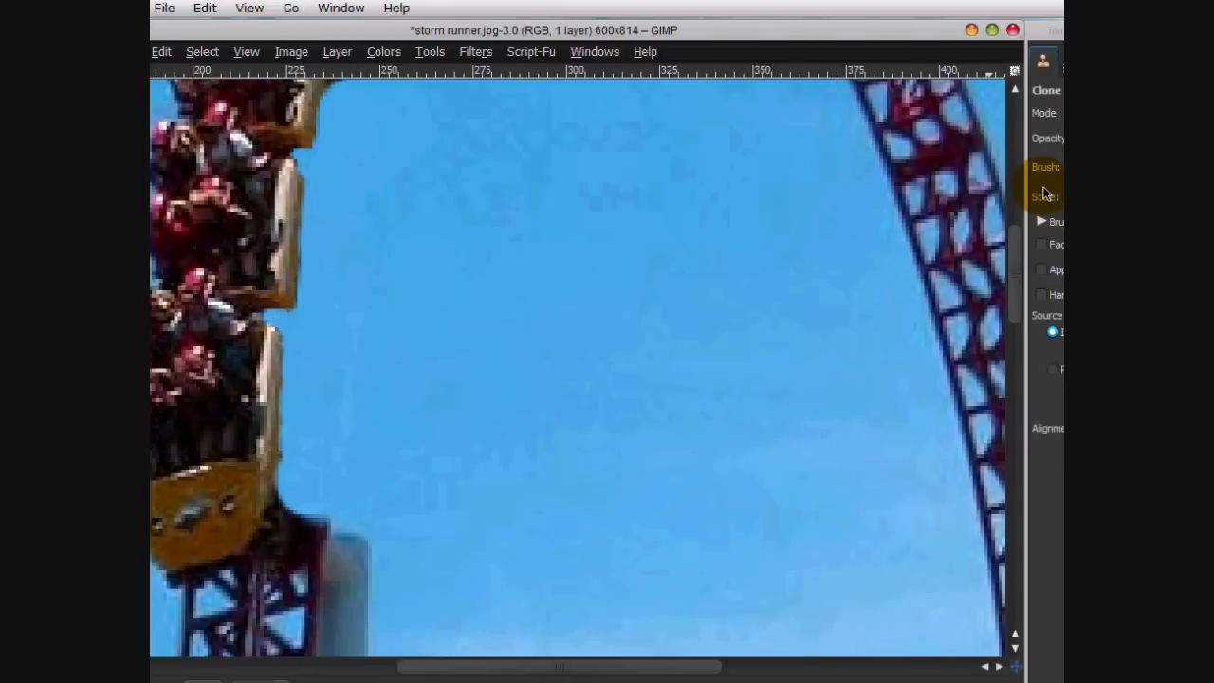
# Set the Clone brush scale to 0.83, resample open sky, and paint out the track just below the front car
pyautogui.moveTo(944, 194); pyautogui.dragTo(958, 204)
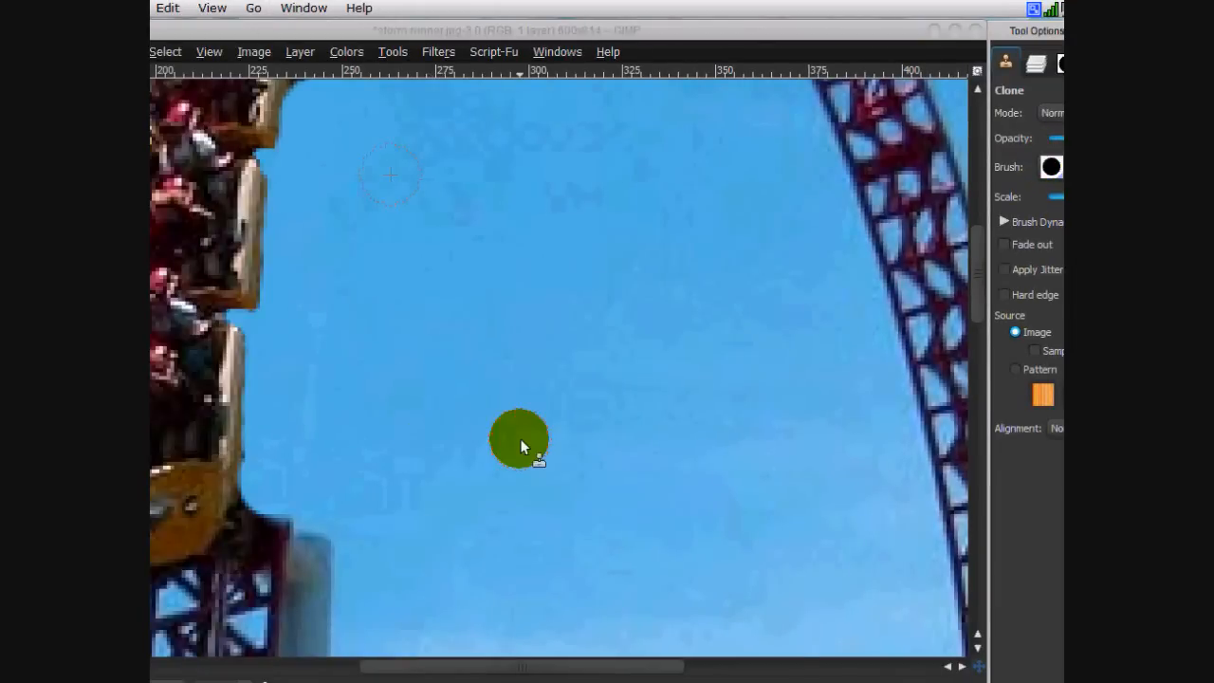
pyautogui.keyDown('ctrl'); pyautogui.click(535, 452); pyautogui.keyUp('ctrl')
pyautogui.moveTo(269, 504); pyautogui.dragTo(276, 495)
pyautogui.moveTo(397, 438); pyautogui.dragTo(529, 348)
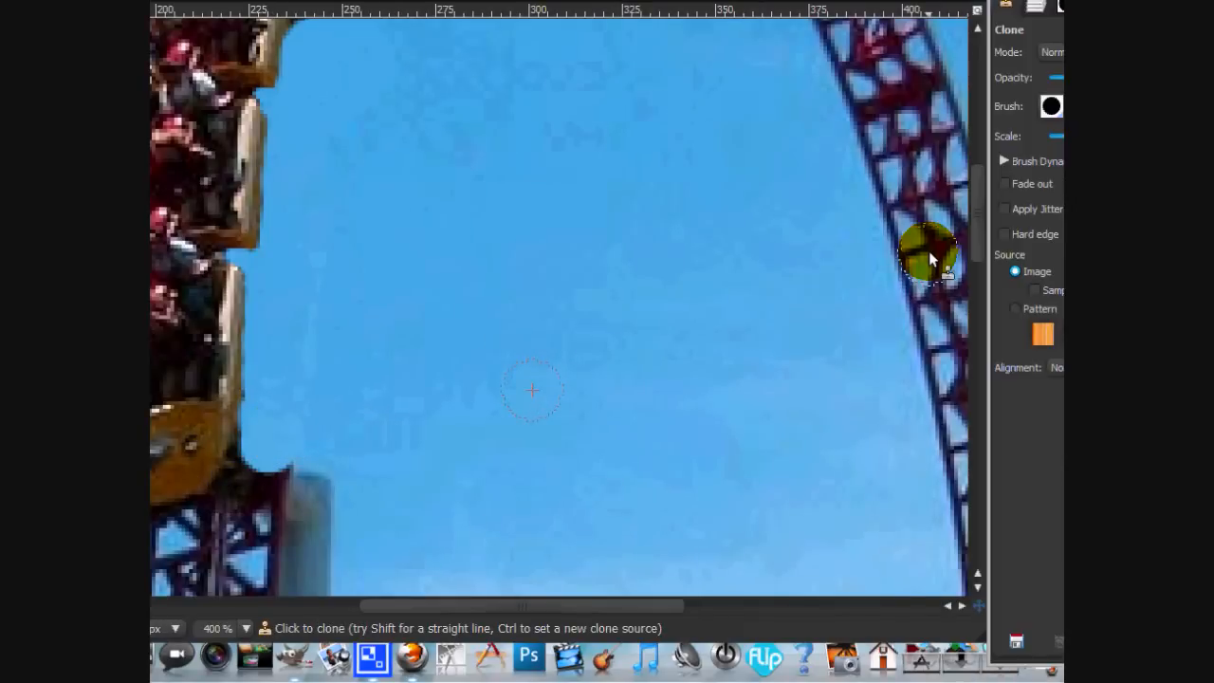
pyautogui.moveTo(855, 224); pyautogui.dragTo(861, 254)
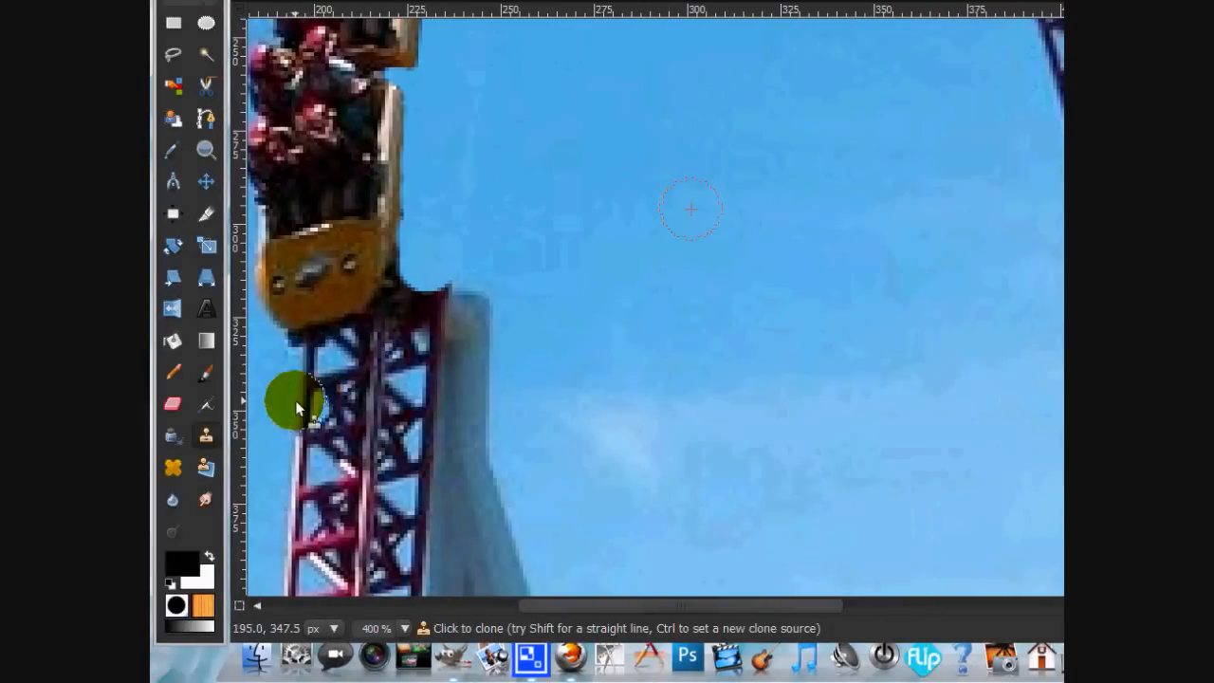
pyautogui.moveTo(257, 400)
pyautogui.mouseDown()
pyautogui.moveTo(395, 384)
pyautogui.moveTo(302, 381)
pyautogui.moveTo(297, 368)
pyautogui.moveTo(380, 341)
pyautogui.mouseUp()
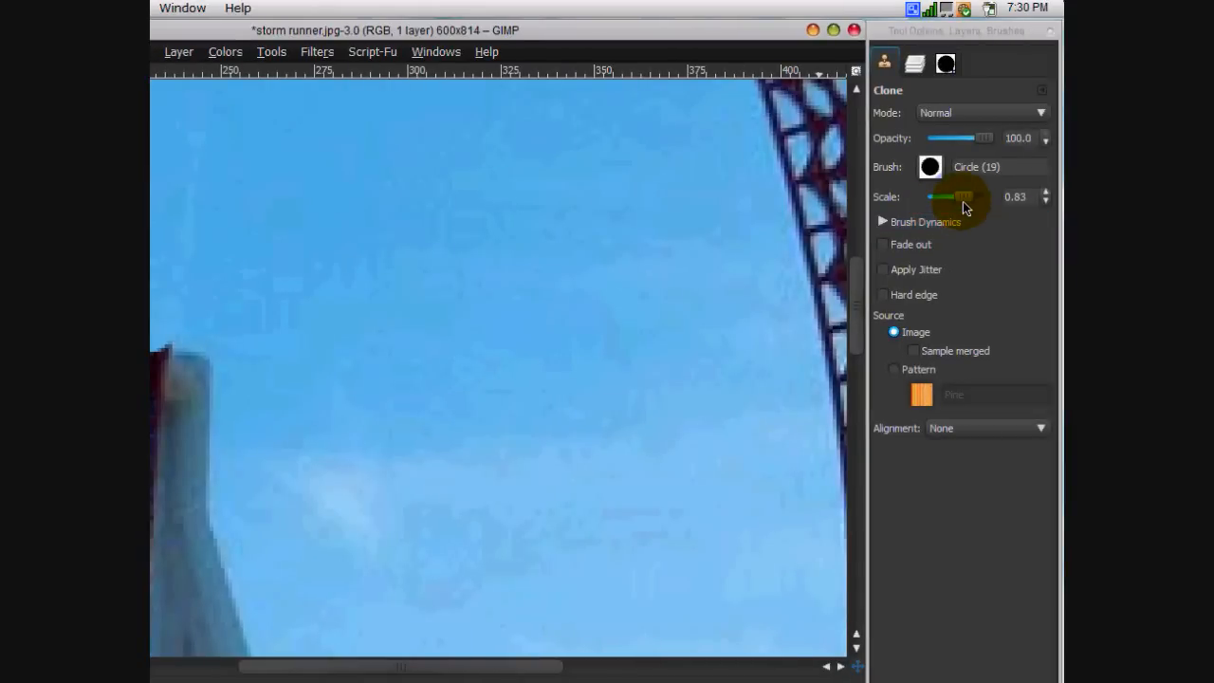
# Reduce the Clone brush scale, sample sky beside the support, and clean the track remnants from the front car's lower edge
pyautogui.moveTo(963, 201); pyautogui.dragTo(953, 202)
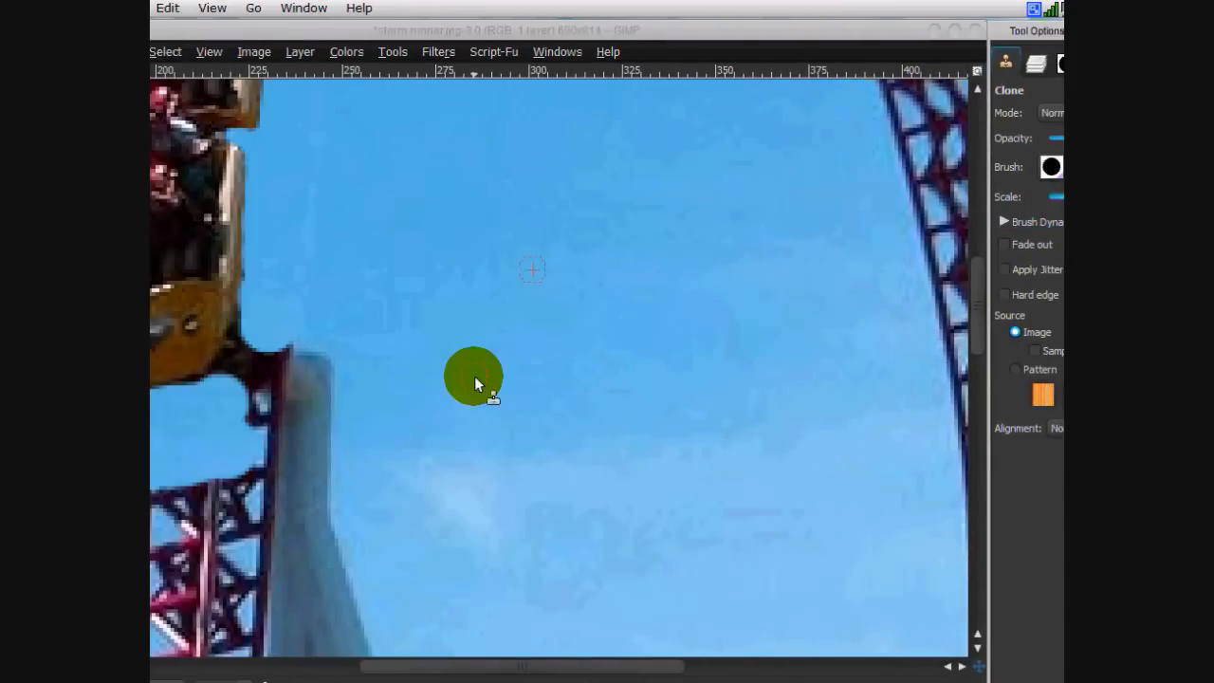
pyautogui.keyDown('ctrl'); pyautogui.click(392, 411); pyautogui.keyUp('ctrl')
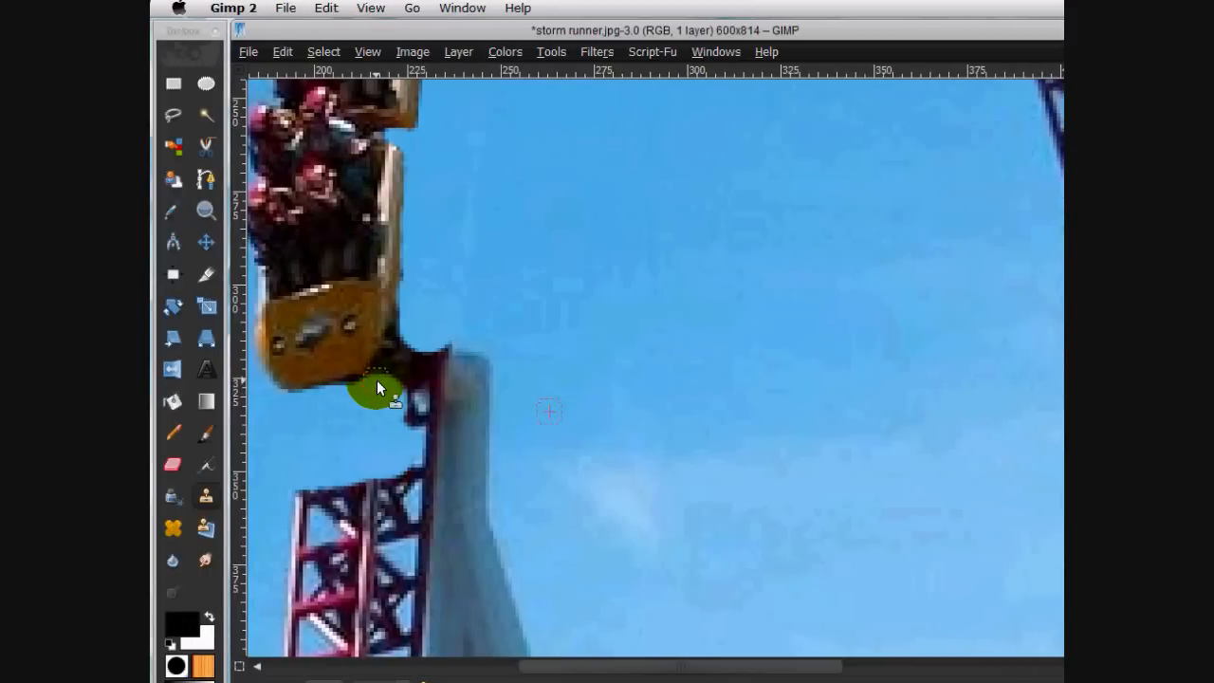
pyautogui.moveTo(389, 374)
pyautogui.mouseDown()
pyautogui.moveTo(411, 335)
pyautogui.moveTo(362, 390)
pyautogui.moveTo(408, 322)
pyautogui.mouseUp()
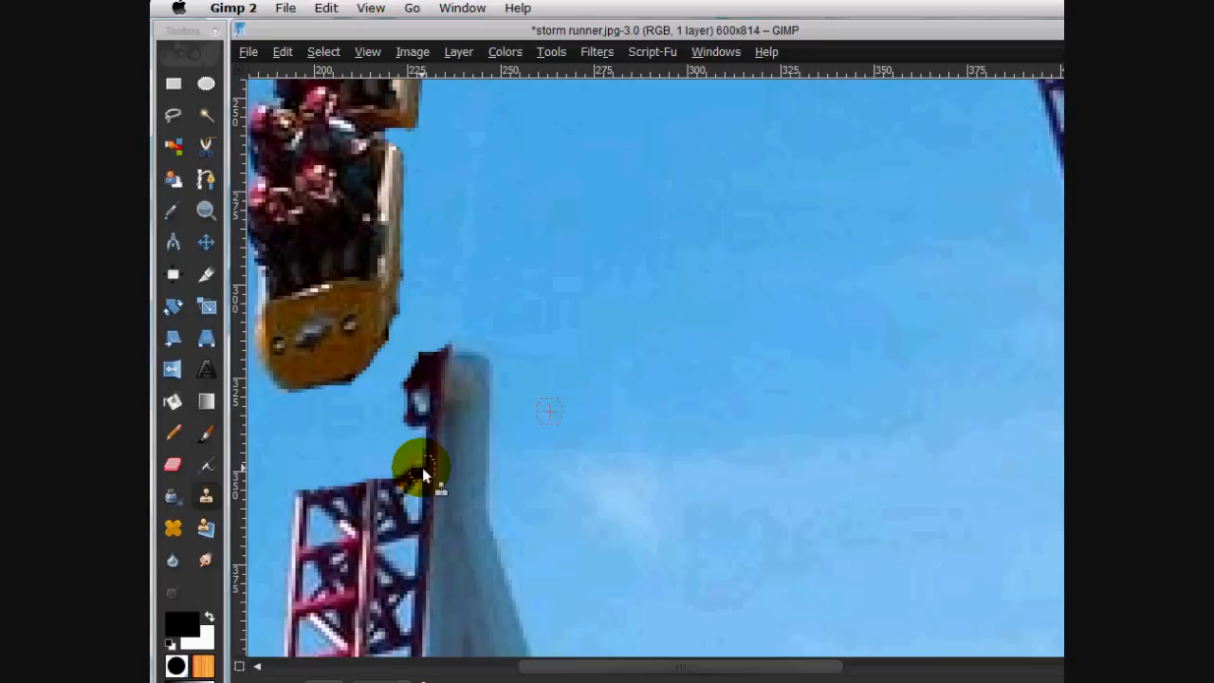
# Inspect the retouching with the whole image fitted in the window, and return to 400% zoom at the front car
pyautogui.click(368, 53)
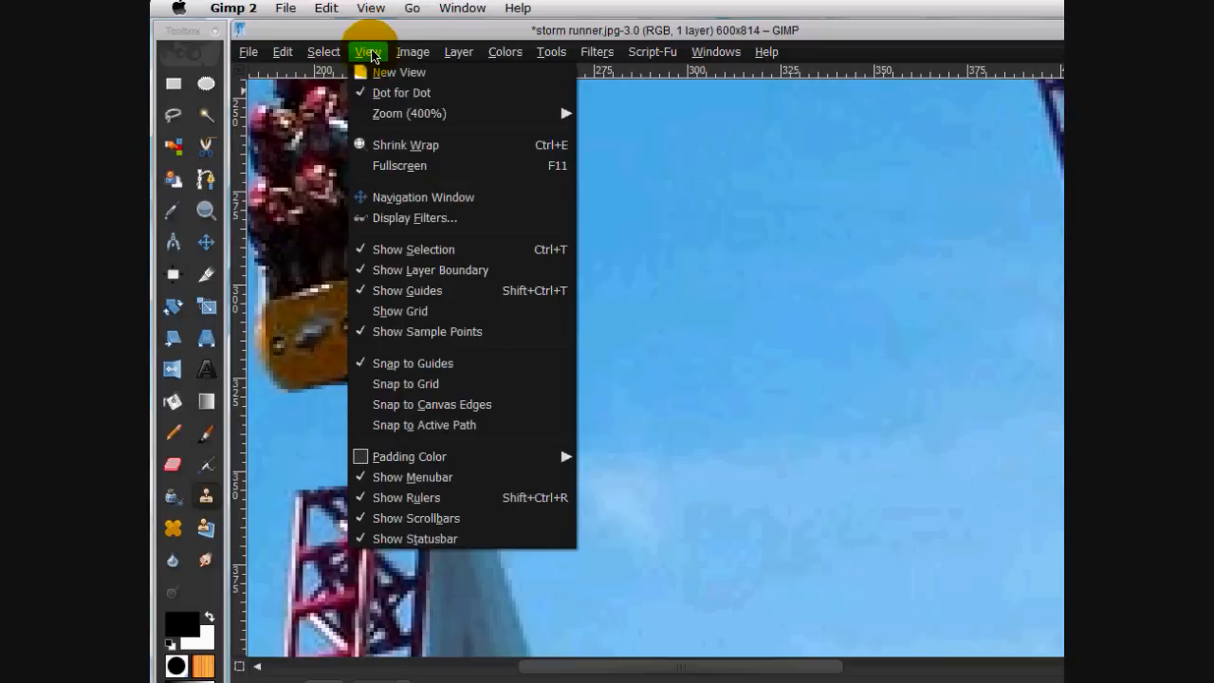
pyautogui.moveTo(569, 114)
pyautogui.click(640, 176)
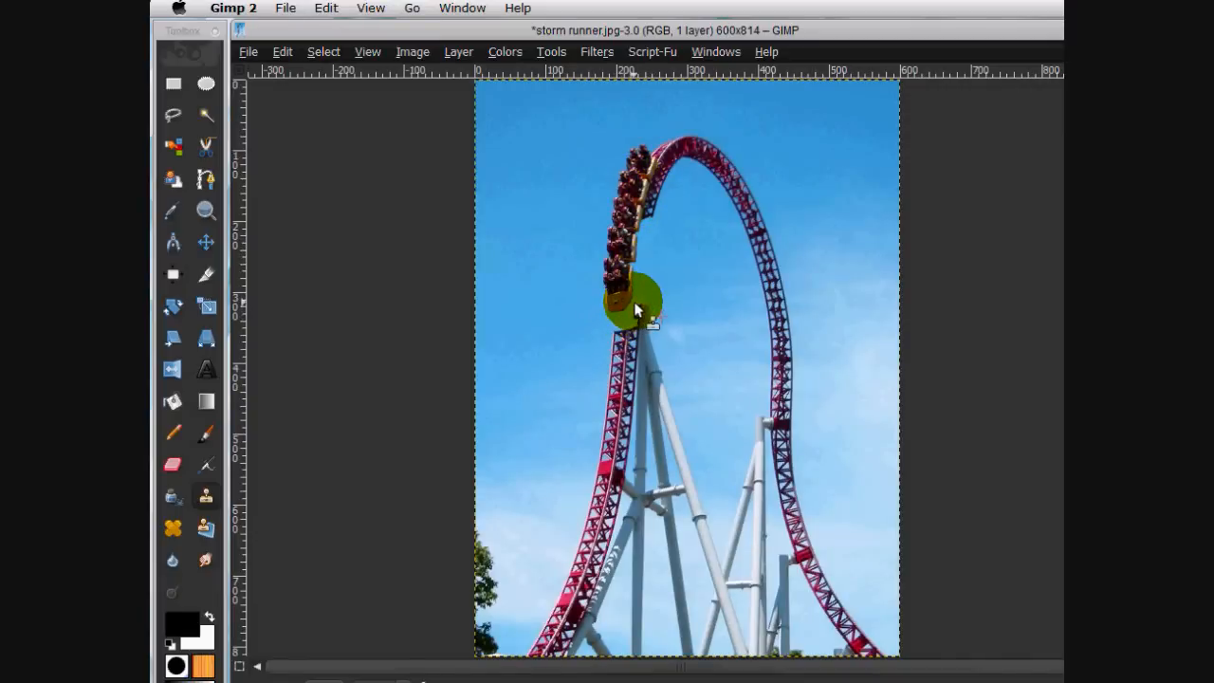
pyautogui.click(368, 51)
pyautogui.moveTo(396, 114)
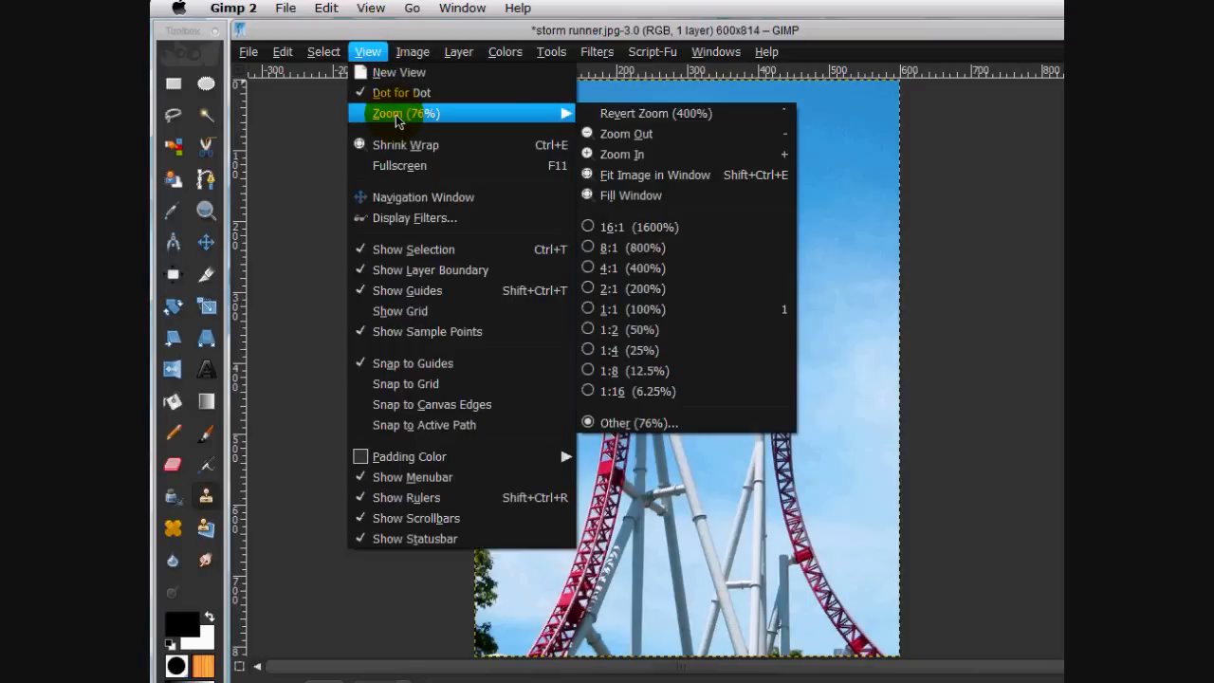
pyautogui.click(664, 267)
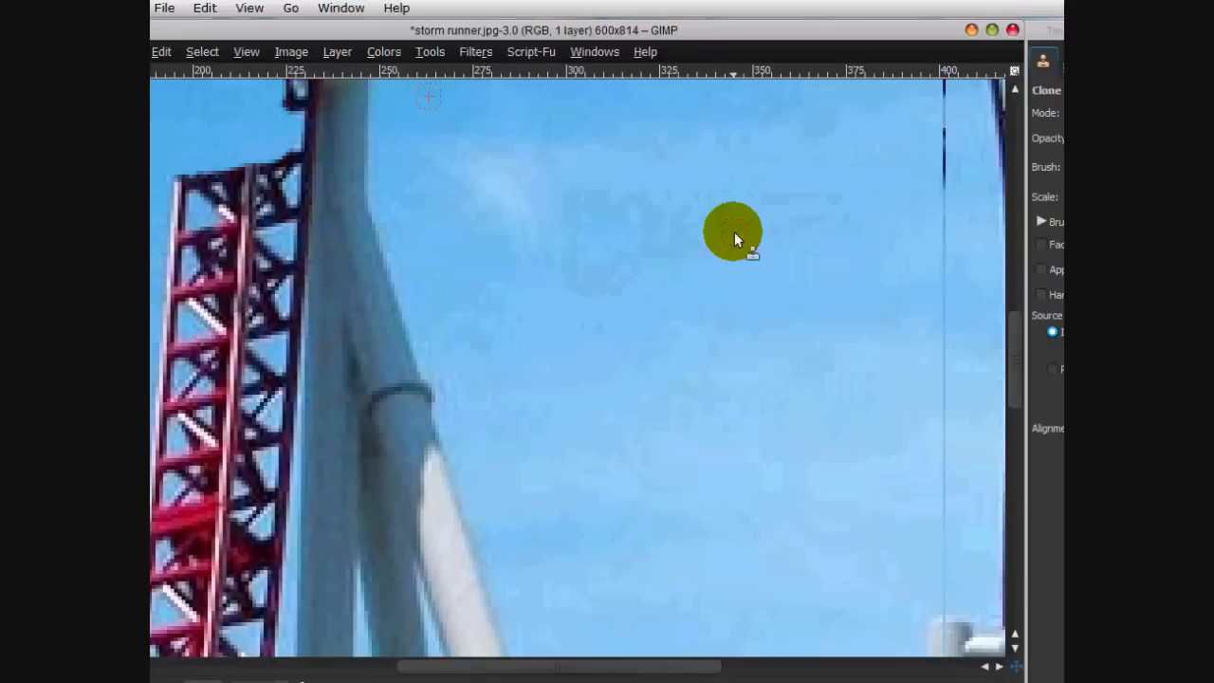
pyautogui.moveTo(1015, 352); pyautogui.dragTo(1013, 311)
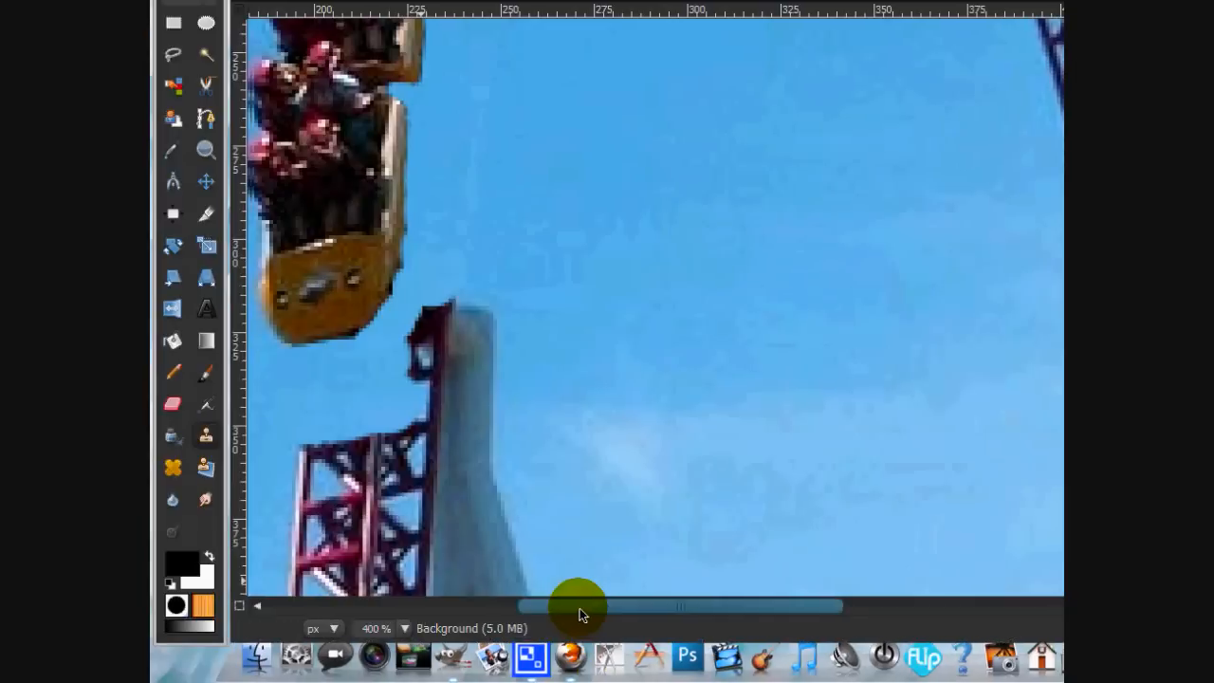
# Sample clean sky beside the front car and clone it along the car's lower edge and lower right corner
pyautogui.moveTo(579, 667); pyautogui.dragTo(529, 668)
pyautogui.keyDown('ctrl'); pyautogui.click(337, 344); pyautogui.keyUp('ctrl')
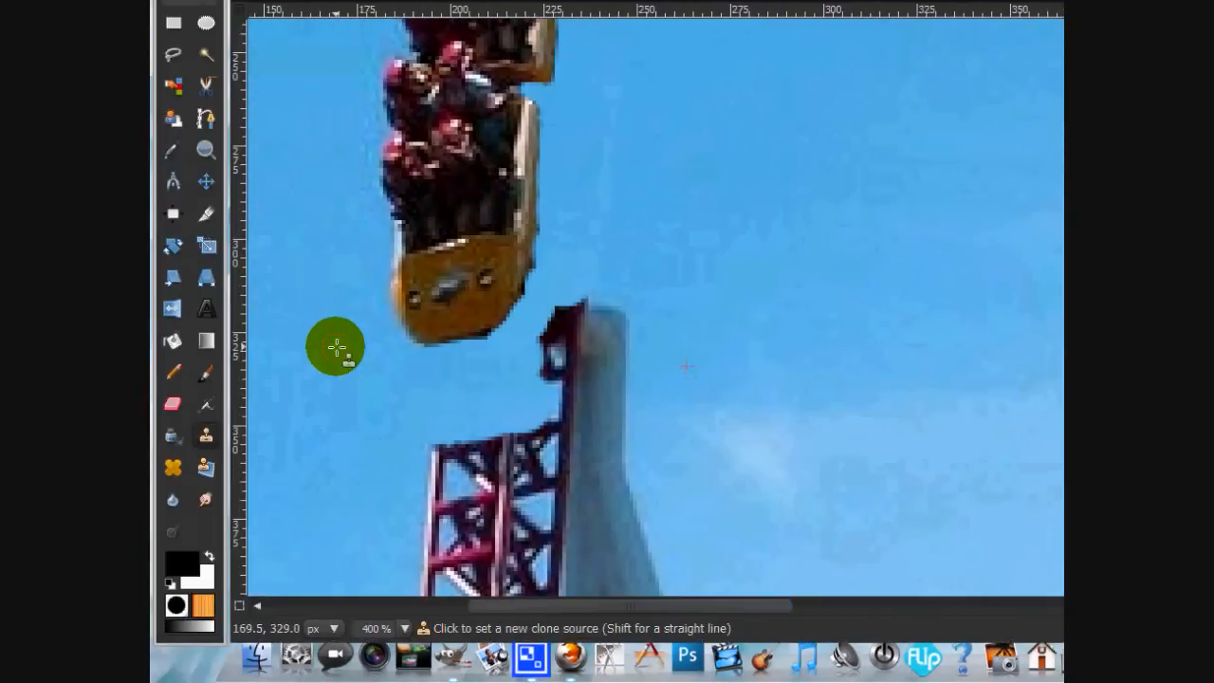
pyautogui.moveTo(471, 353); pyautogui.dragTo(527, 334)
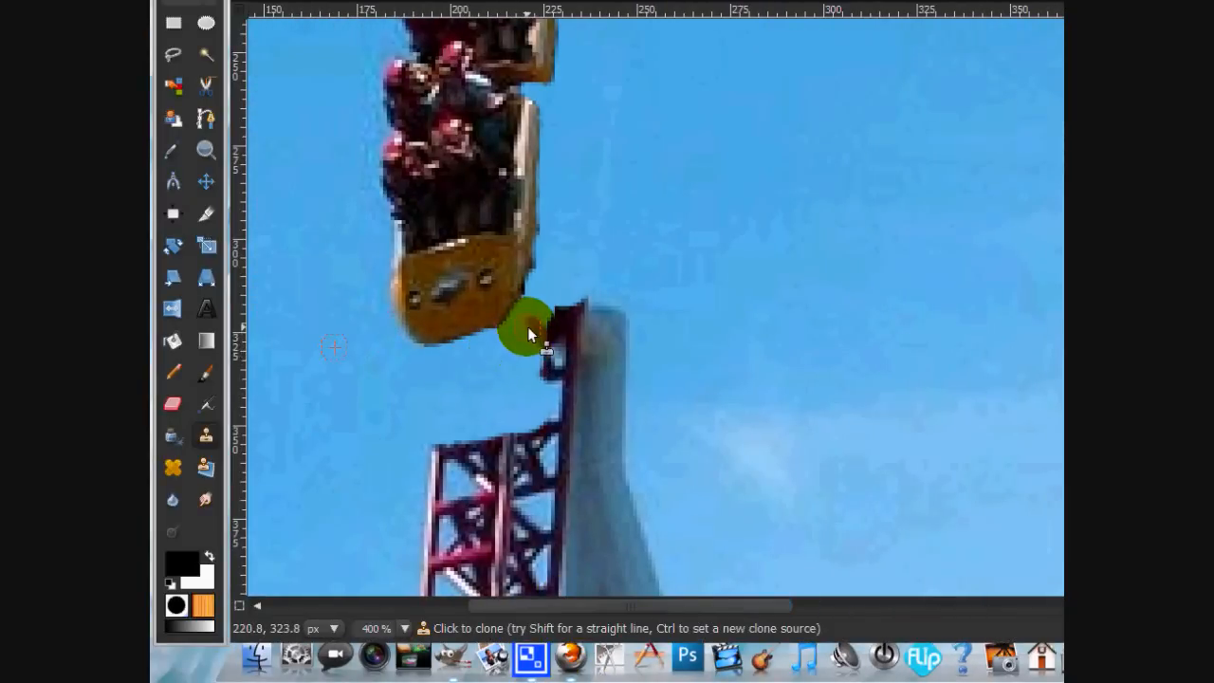
pyautogui.keyDown('ctrl'); pyautogui.click(340, 395); pyautogui.keyUp('ctrl')
pyautogui.moveTo(529, 323)
pyautogui.mouseDown()
pyautogui.moveTo(531, 344)
pyautogui.moveTo(526, 310)
pyautogui.moveTo(544, 266)
pyautogui.mouseUp()
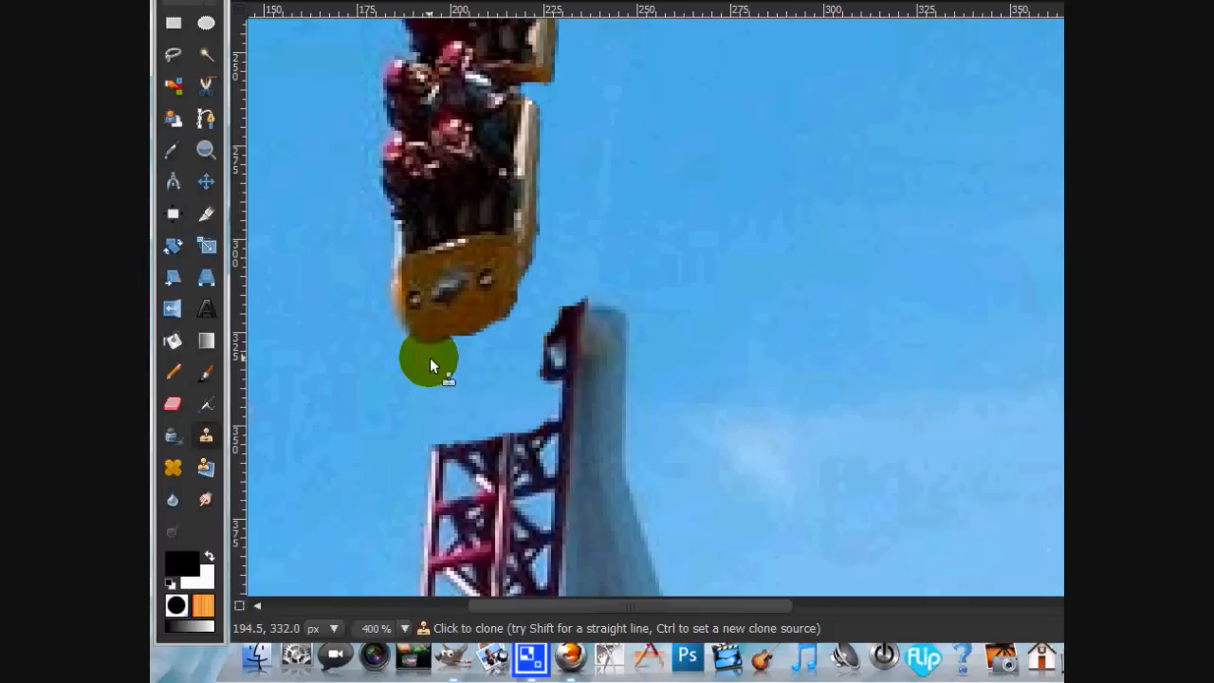
# Clone sky over the bracket protruding beside the top of the support, resampling from the open sky
pyautogui.click(543, 377)
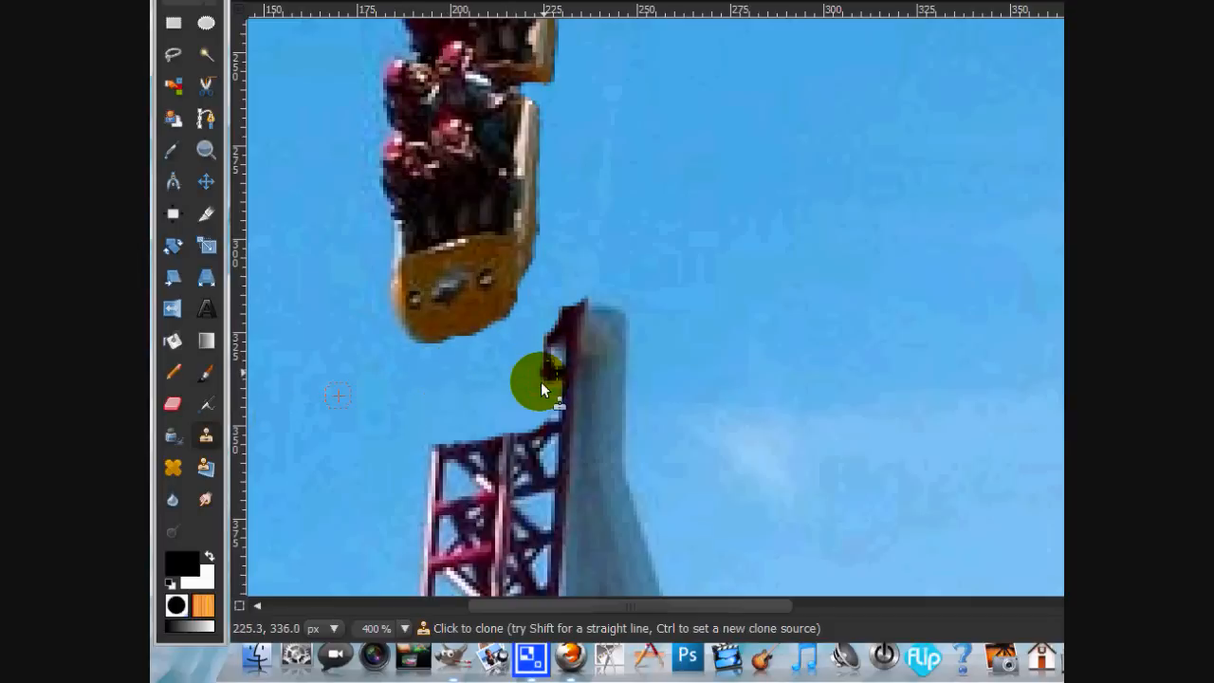
pyautogui.keyDown('ctrl'); pyautogui.click(740, 388); pyautogui.keyUp('ctrl')
pyautogui.moveTo(541, 379)
pyautogui.mouseDown()
pyautogui.moveTo(552, 327)
pyautogui.moveTo(527, 392)
pyautogui.mouseUp()
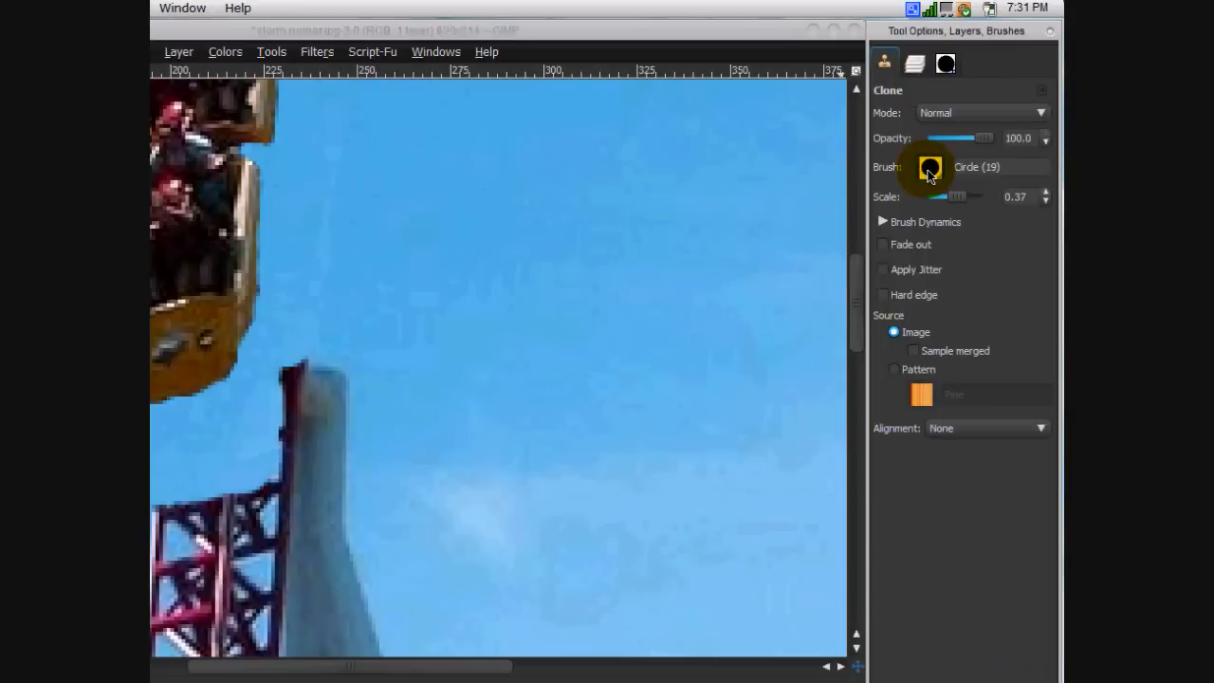
# Paint out the leftover red track strip along the support's upper edge with cloned sky
pyautogui.click(930, 168)
pyautogui.click(929, 167)
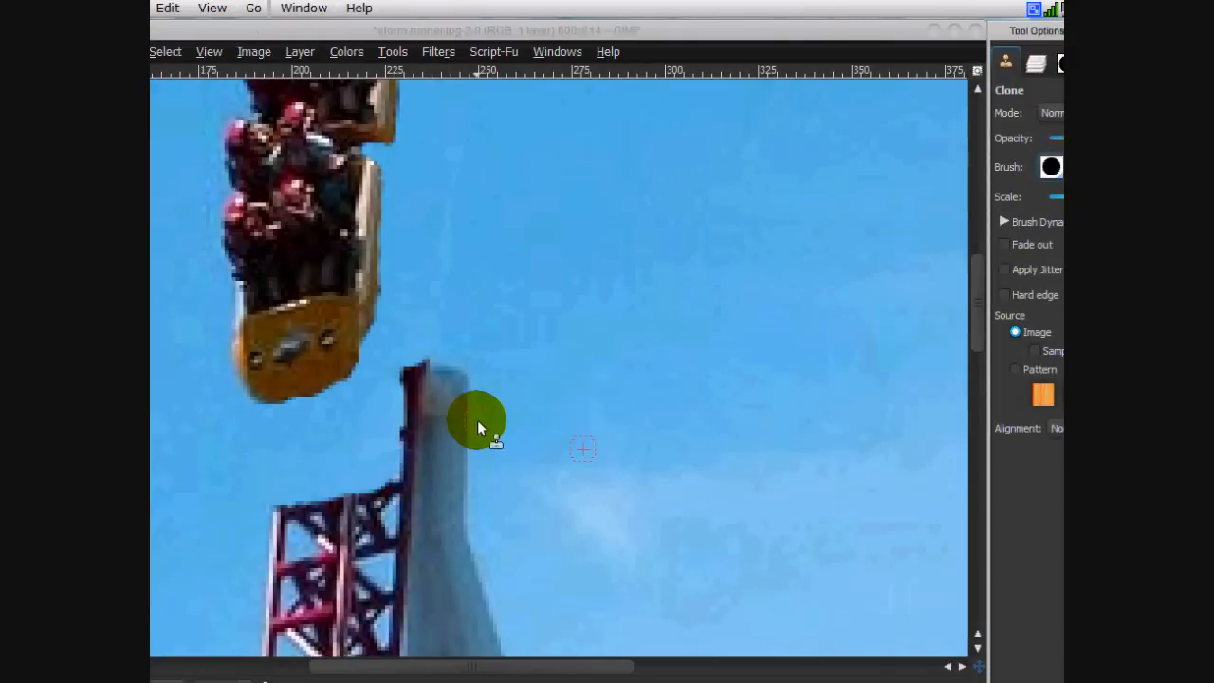
pyautogui.click(403, 475)
pyautogui.moveTo(396, 469)
pyautogui.mouseDown()
pyautogui.moveTo(426, 333)
pyautogui.moveTo(457, 342)
pyautogui.moveTo(417, 362)
pyautogui.moveTo(460, 323)
pyautogui.moveTo(516, 351)
pyautogui.moveTo(525, 341)
pyautogui.moveTo(406, 353)
pyautogui.moveTo(426, 336)
pyautogui.moveTo(450, 337)
pyautogui.moveTo(410, 359)
pyautogui.moveTo(443, 355)
pyautogui.moveTo(406, 359)
pyautogui.mouseUp()
pyautogui.keyDown('ctrl'); pyautogui.click(520, 348); pyautogui.keyUp('ctrl')
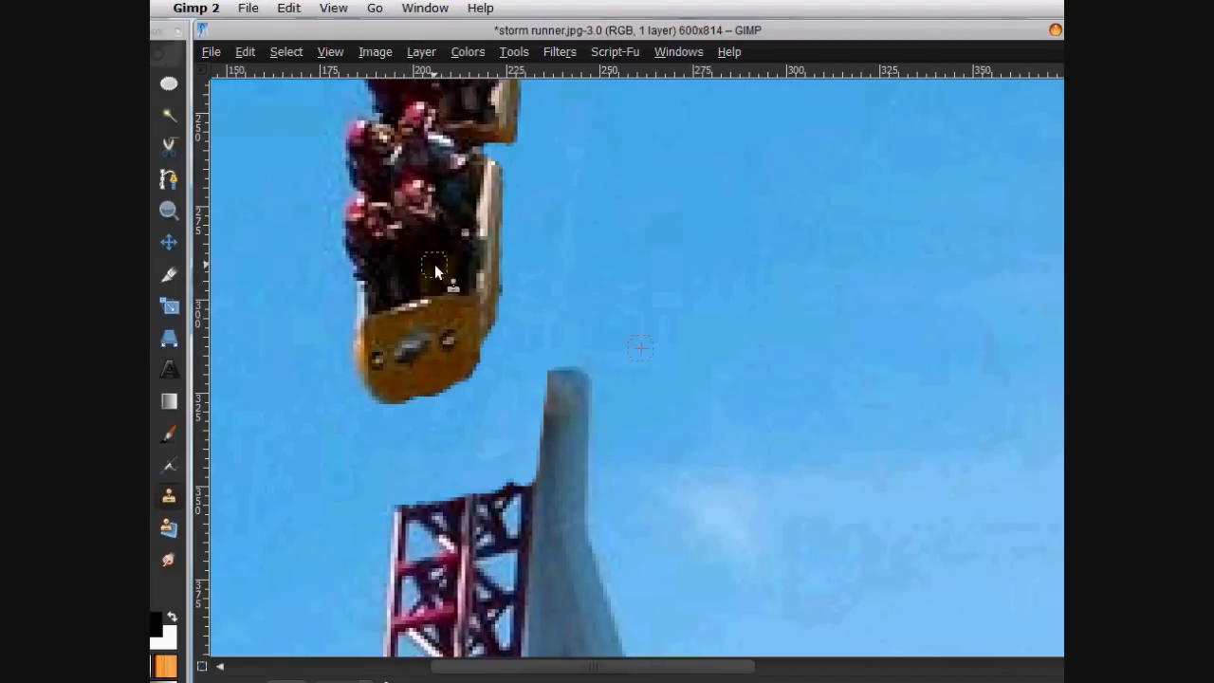
# Sample sky inside the loop and clone out the track behind the rear cars up to the loop's crest
pyautogui.click(330, 51)
pyautogui.moveTo(372, 113)
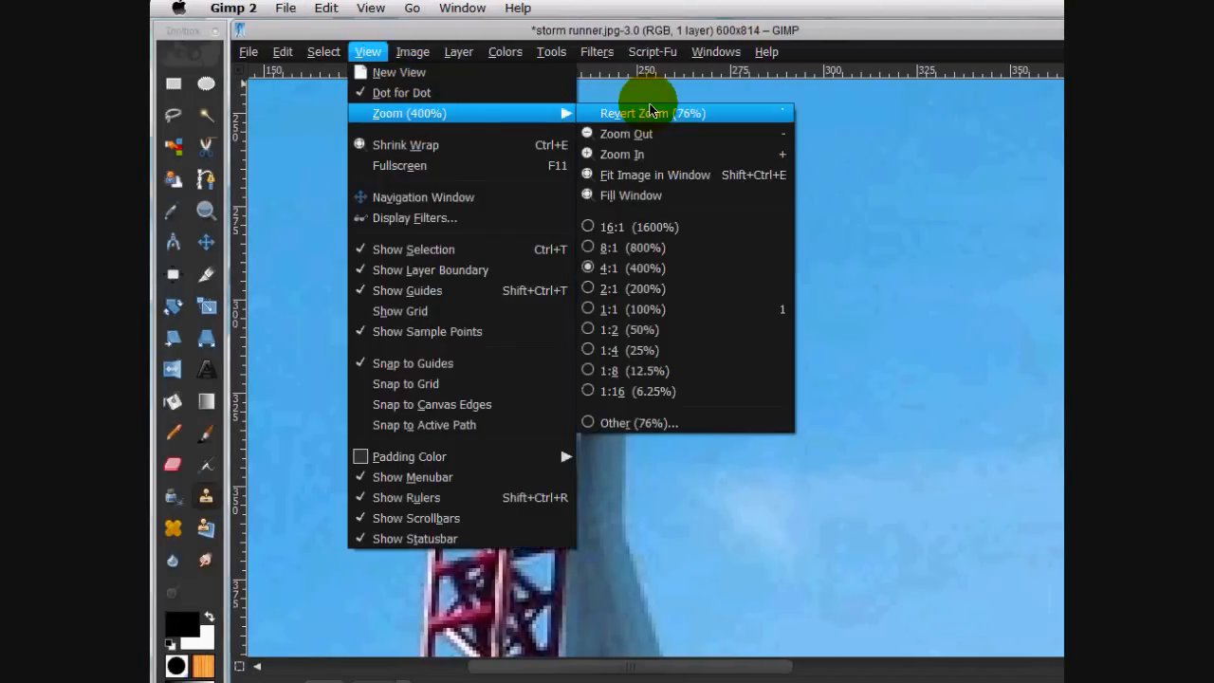
pyautogui.click(656, 175)
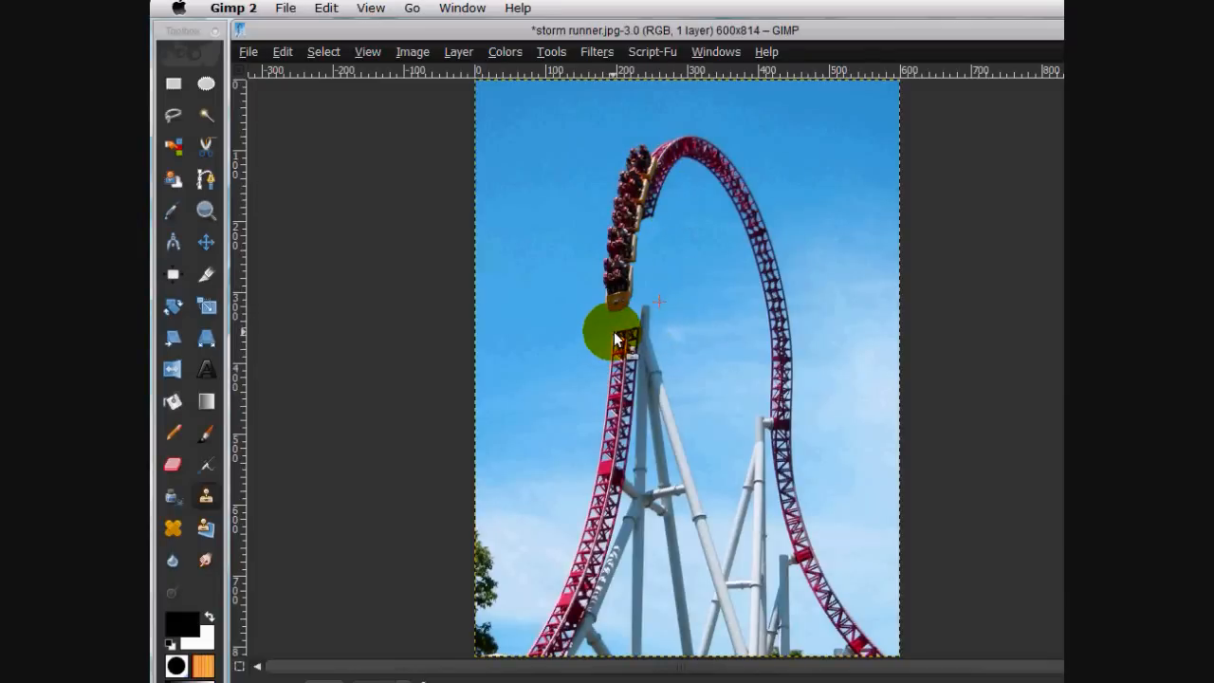
pyautogui.moveTo(614, 339)
pyautogui.mouseDown()
pyautogui.moveTo(659, 339)
pyautogui.moveTo(666, 304)
pyautogui.moveTo(597, 325)
pyautogui.mouseUp()
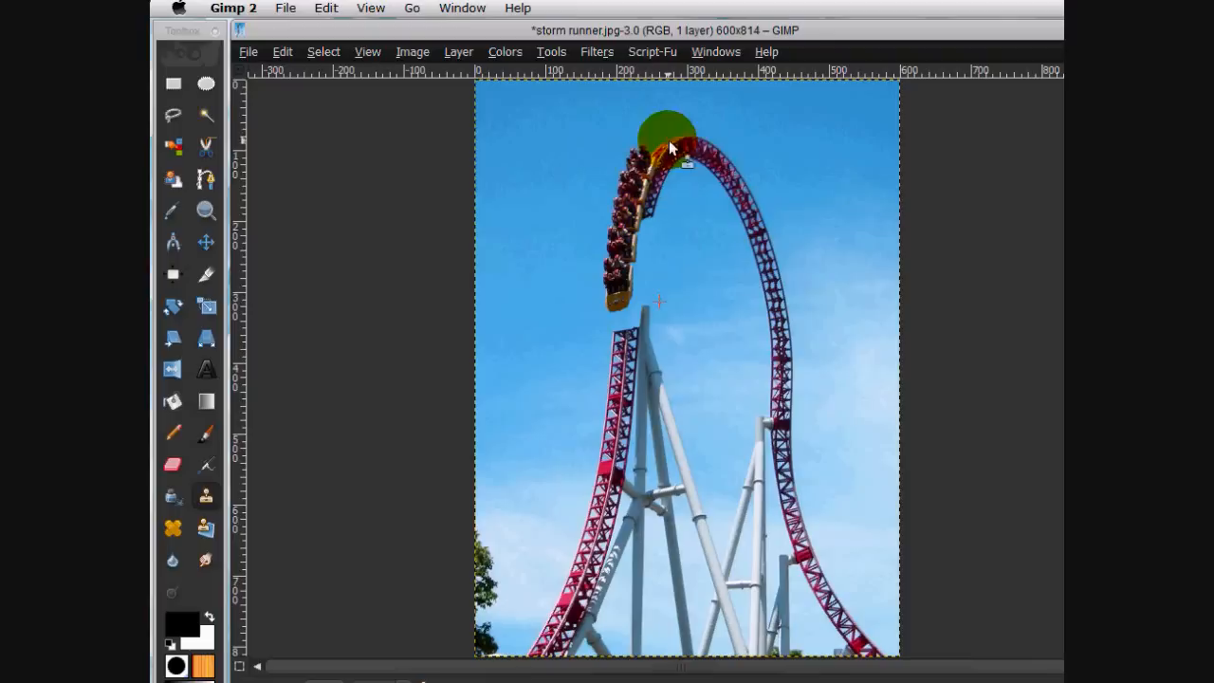
pyautogui.moveTo(667, 131); pyautogui.dragTo(500, 84)
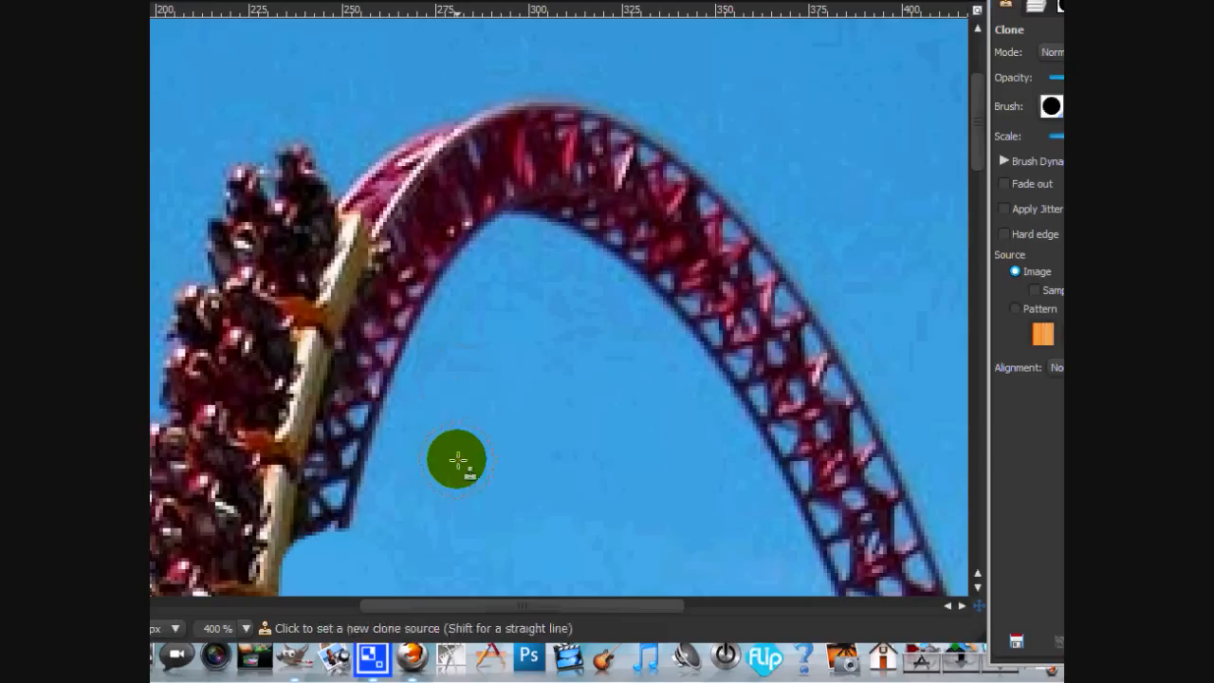
pyautogui.keyDown('ctrl'); pyautogui.click(551, 457); pyautogui.keyUp('ctrl')
pyautogui.moveTo(347, 525)
pyautogui.mouseDown()
pyautogui.moveTo(332, 525)
pyautogui.moveTo(363, 355)
pyautogui.moveTo(395, 296)
pyautogui.mouseUp()
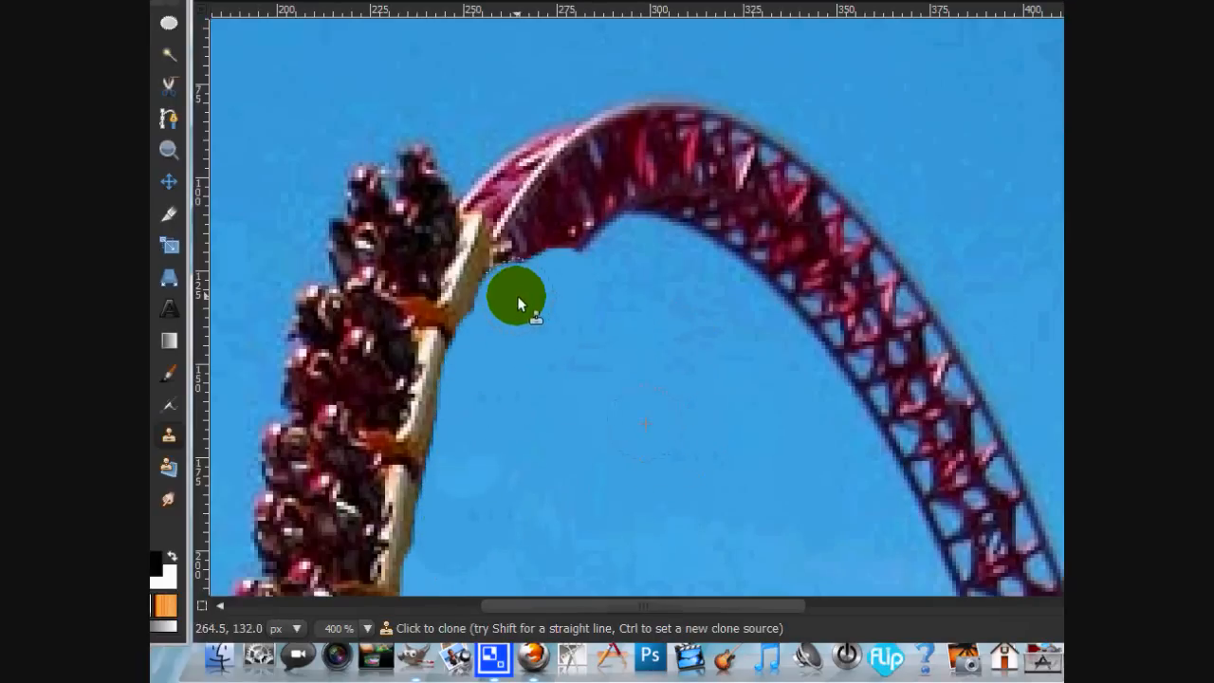
pyautogui.moveTo(518, 304)
pyautogui.mouseDown()
pyautogui.moveTo(495, 178)
pyautogui.moveTo(538, 226)
pyautogui.moveTo(486, 431)
pyautogui.moveTo(337, 416)
pyautogui.moveTo(455, 413)
pyautogui.moveTo(441, 507)
pyautogui.mouseUp()
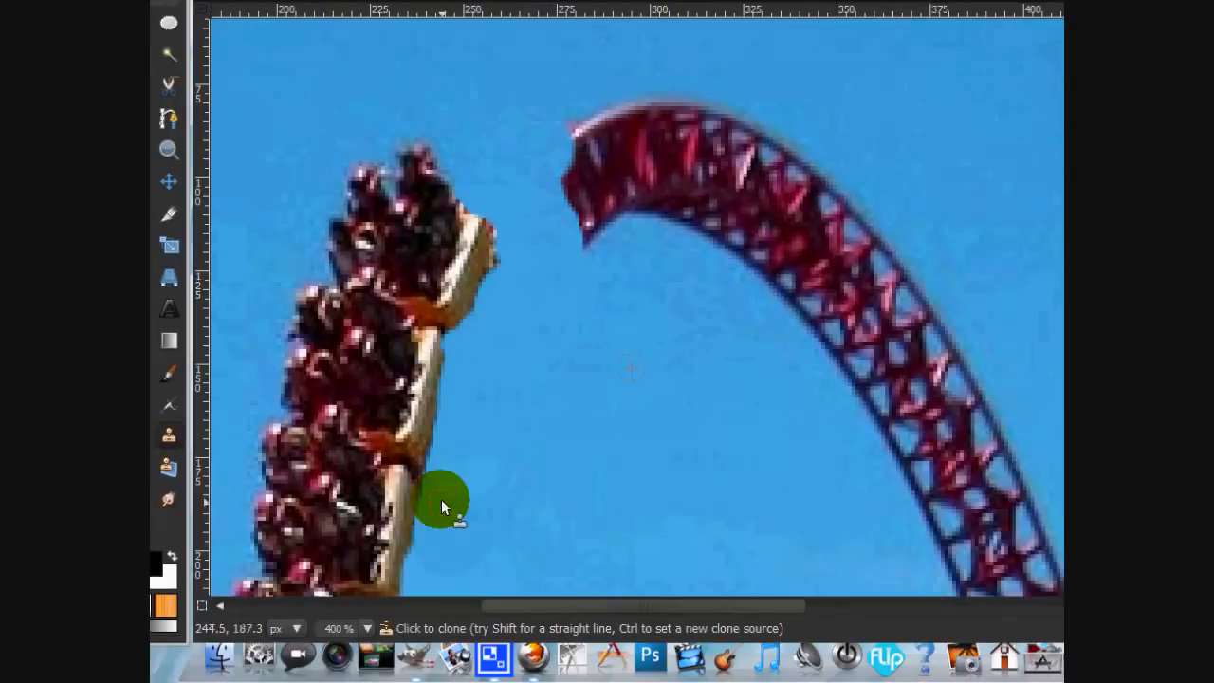
# Sample sky outside the loop and clone away the loop's crest, leaving a wide gap behind the train
pyautogui.moveTo(968, 196); pyautogui.dragTo(986, 195)
pyautogui.scroll(3, 437, 72)
pyautogui.keyDown('ctrl'); pyautogui.click(1027, 315); pyautogui.keyUp('ctrl')
pyautogui.moveTo(610, 367); pyautogui.dragTo(623, 286)
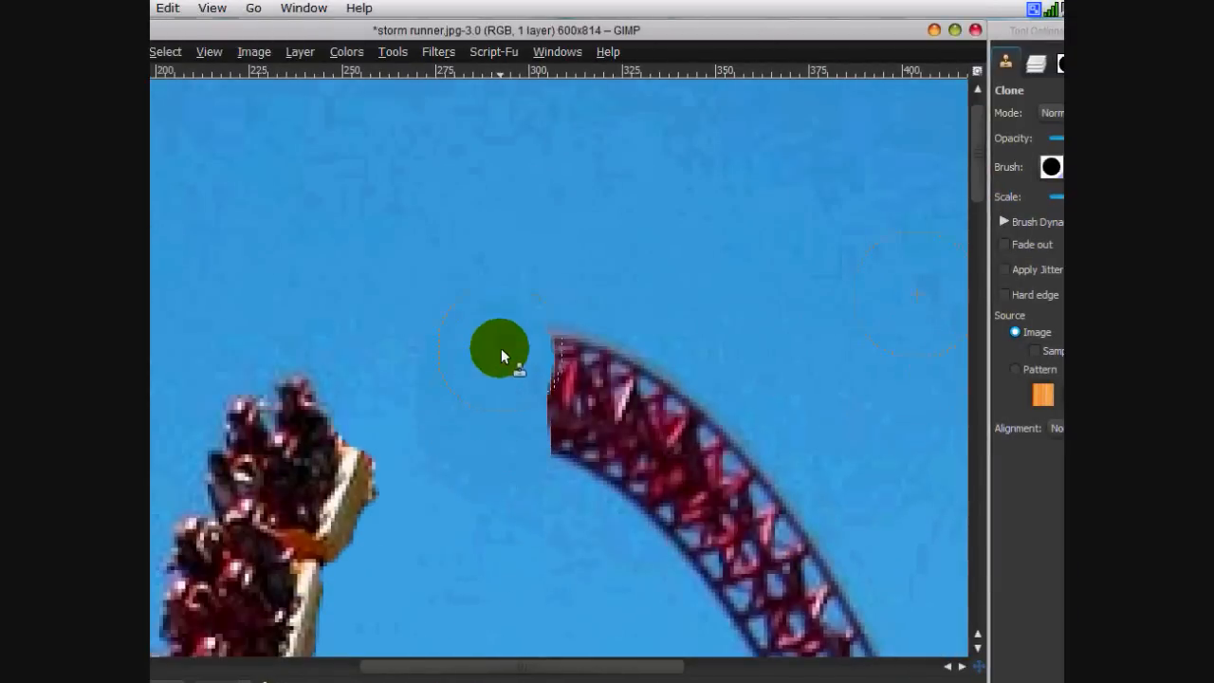
pyautogui.moveTo(501, 351)
pyautogui.mouseDown()
pyautogui.moveTo(514, 411)
pyautogui.moveTo(595, 304)
pyautogui.mouseUp()
pyautogui.click(209, 53)
pyautogui.moveTo(237, 113)
pyautogui.click(461, 178)
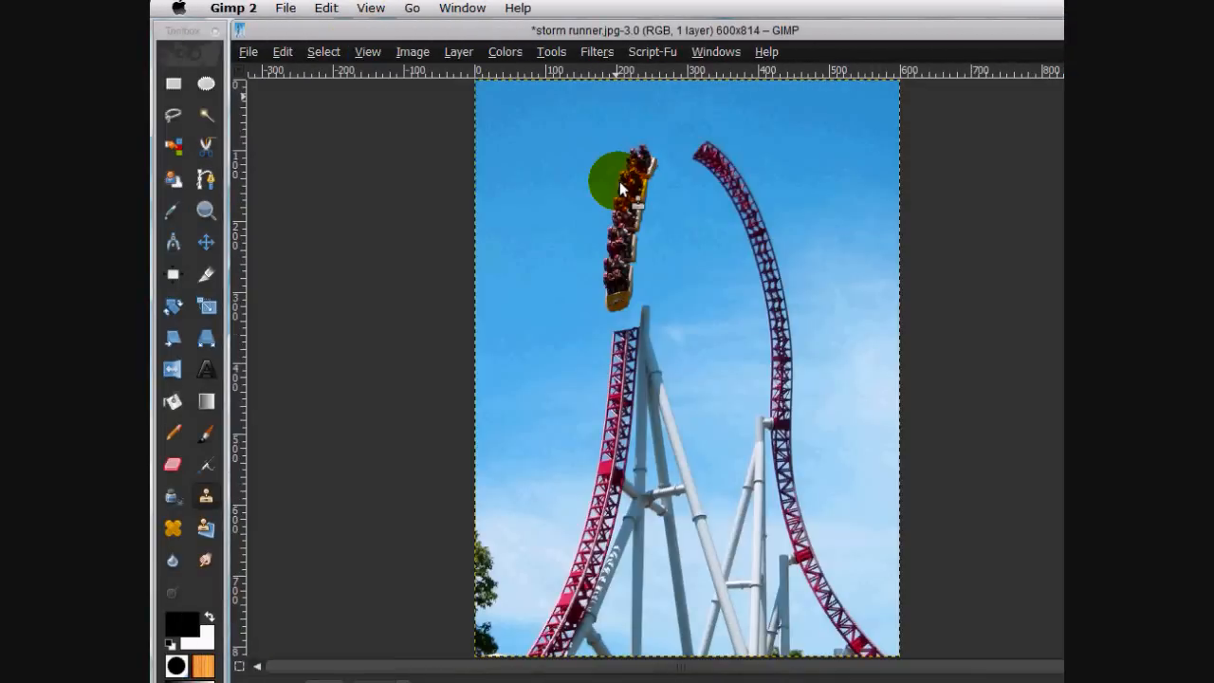
# Choose the Circle Fuzzy (19) brush for the Clone tool
pyautogui.click(375, 51)
pyautogui.moveTo(397, 114)
pyautogui.click(617, 287)
pyautogui.moveTo(893, 301); pyautogui.dragTo(892, 139)
pyautogui.click(949, 63)
pyautogui.click(917, 63)
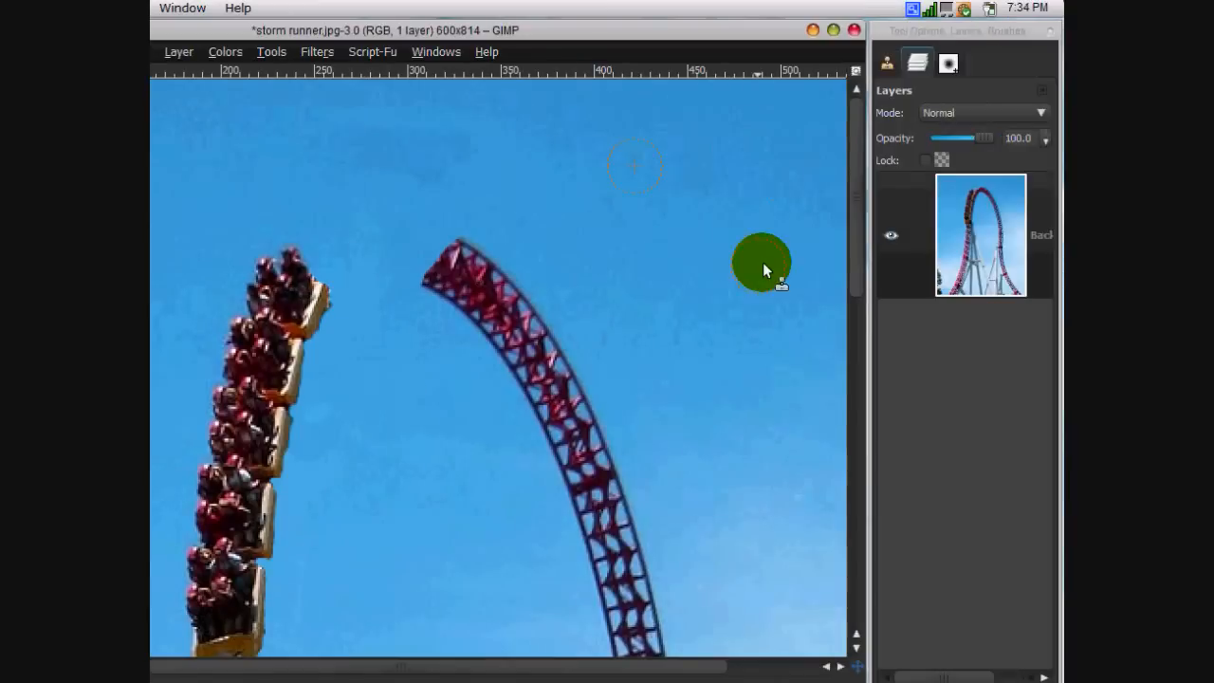
pyautogui.click(888, 63)
pyautogui.click(917, 63)
pyautogui.moveTo(856, 244); pyautogui.dragTo(856, 326)
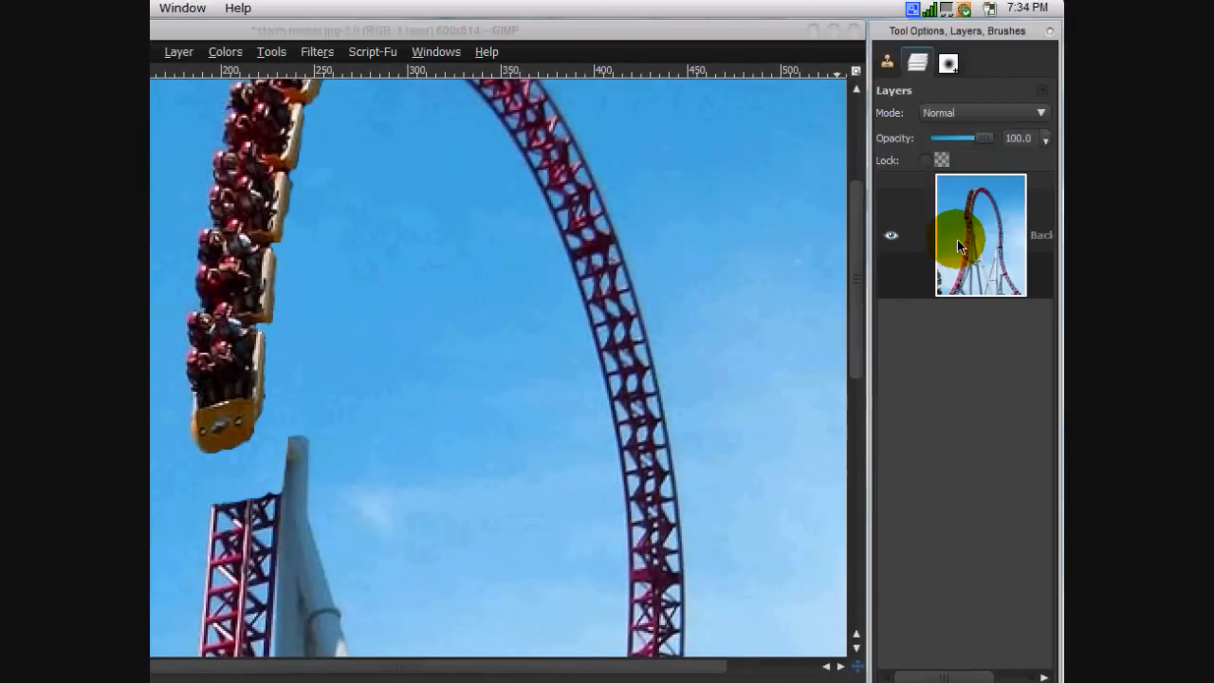
pyautogui.click(1008, 62)
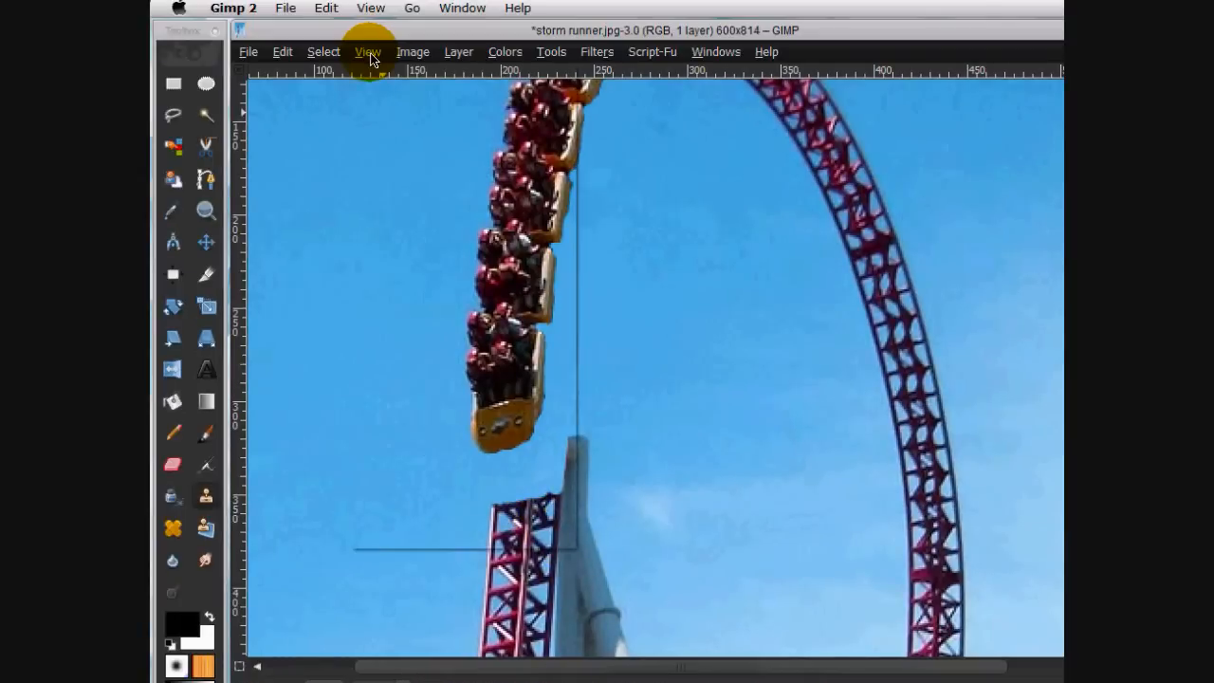
# Clone sky into the upper track's cut end to make it jagged, using opacity 67.2 and brush scale 0.36
pyautogui.click(370, 59)
pyautogui.moveTo(560, 112)
pyautogui.click(645, 192)
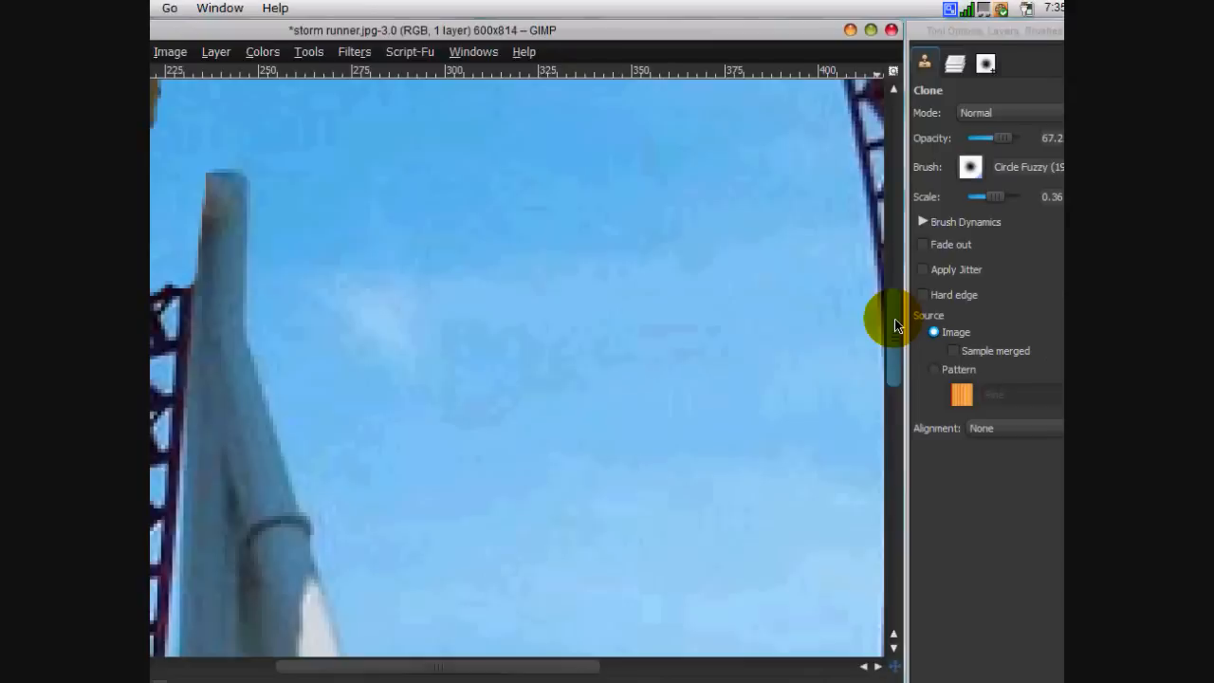
pyautogui.scroll(10, 841, 218)
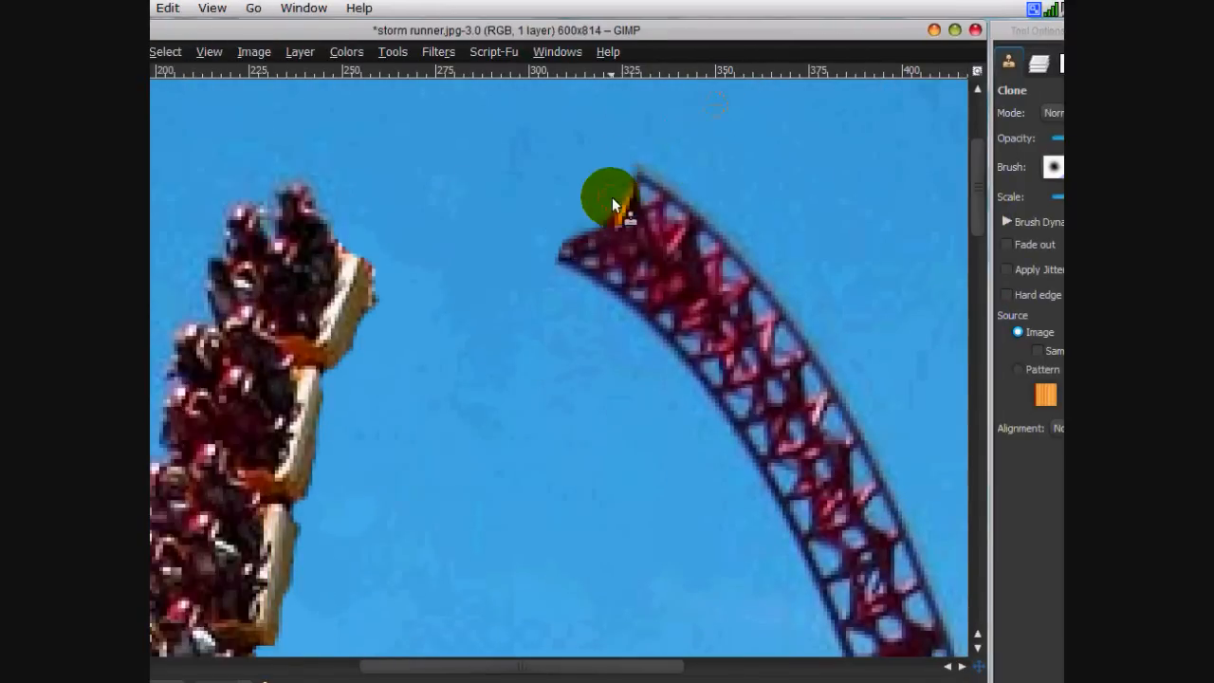
pyautogui.click(208, 52)
pyautogui.moveTo(404, 113)
pyautogui.click(643, 178)
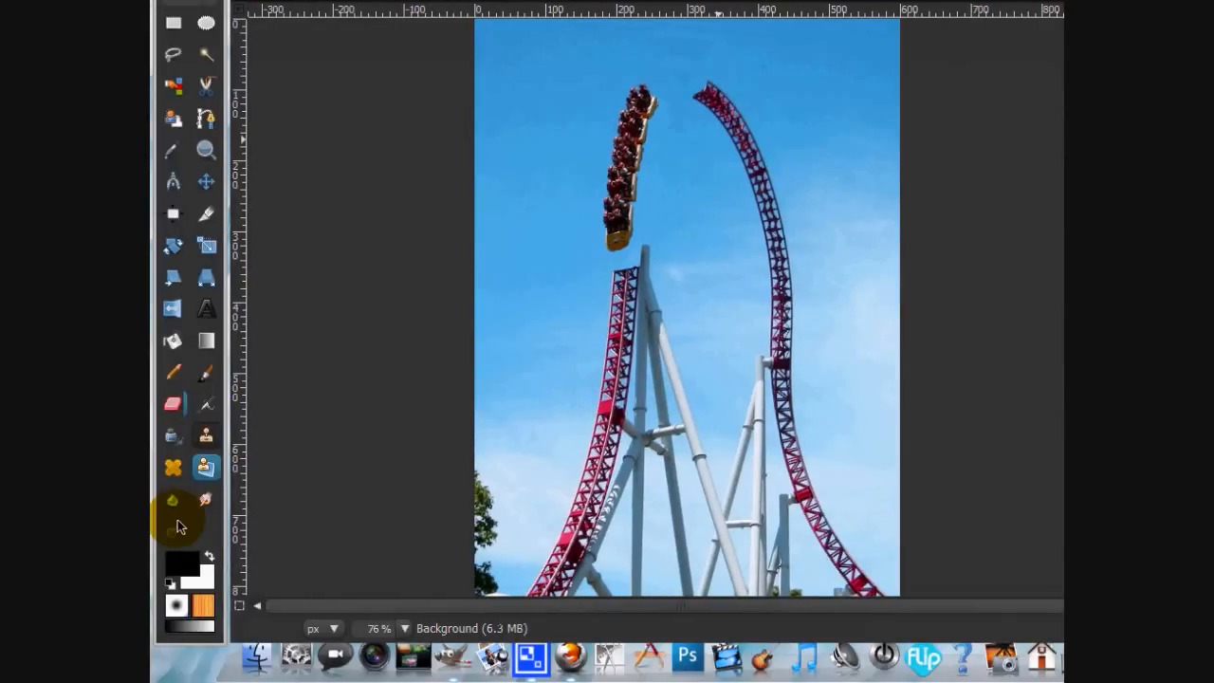
# Darken the broken ends of the lower track, the support and the upper track with Dodge / Burn set to Burn
pyautogui.click(173, 534)
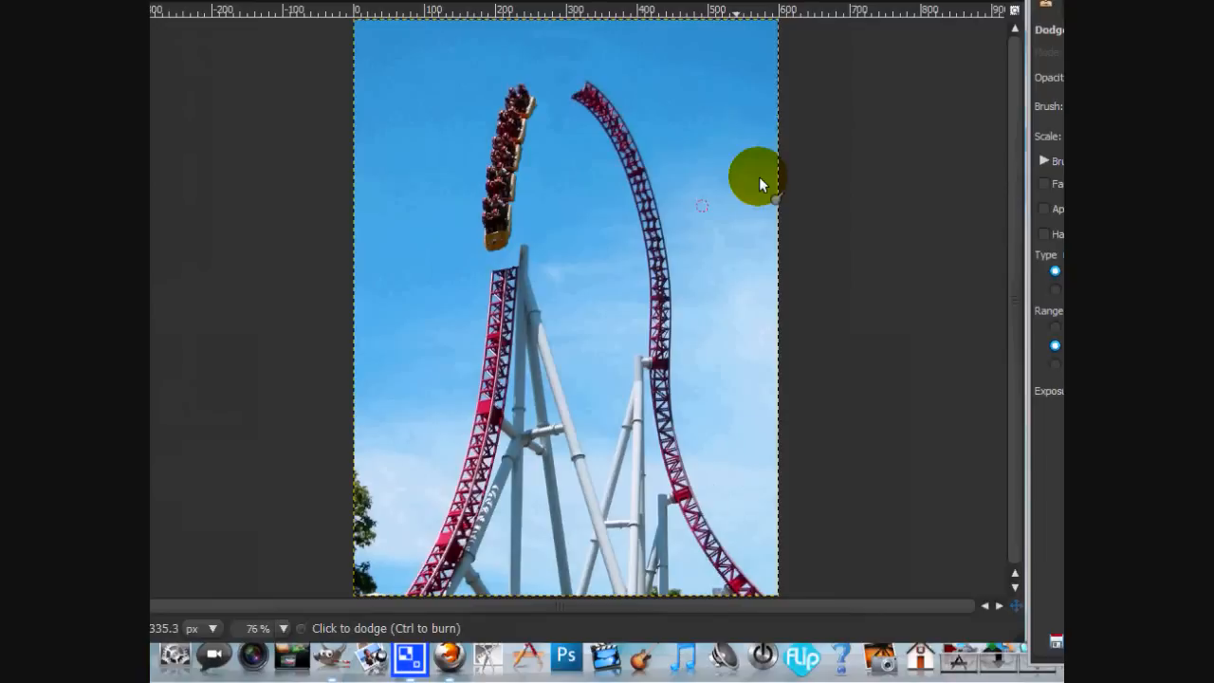
pyautogui.click(1056, 290)
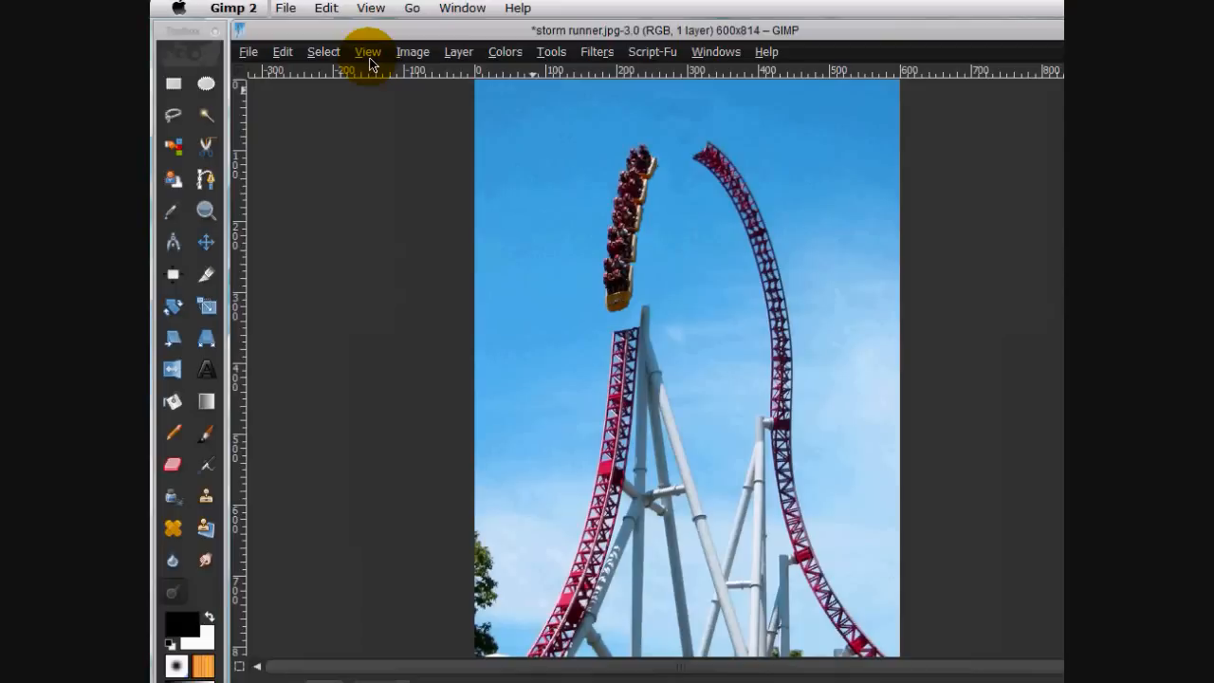
pyautogui.click(640, 281)
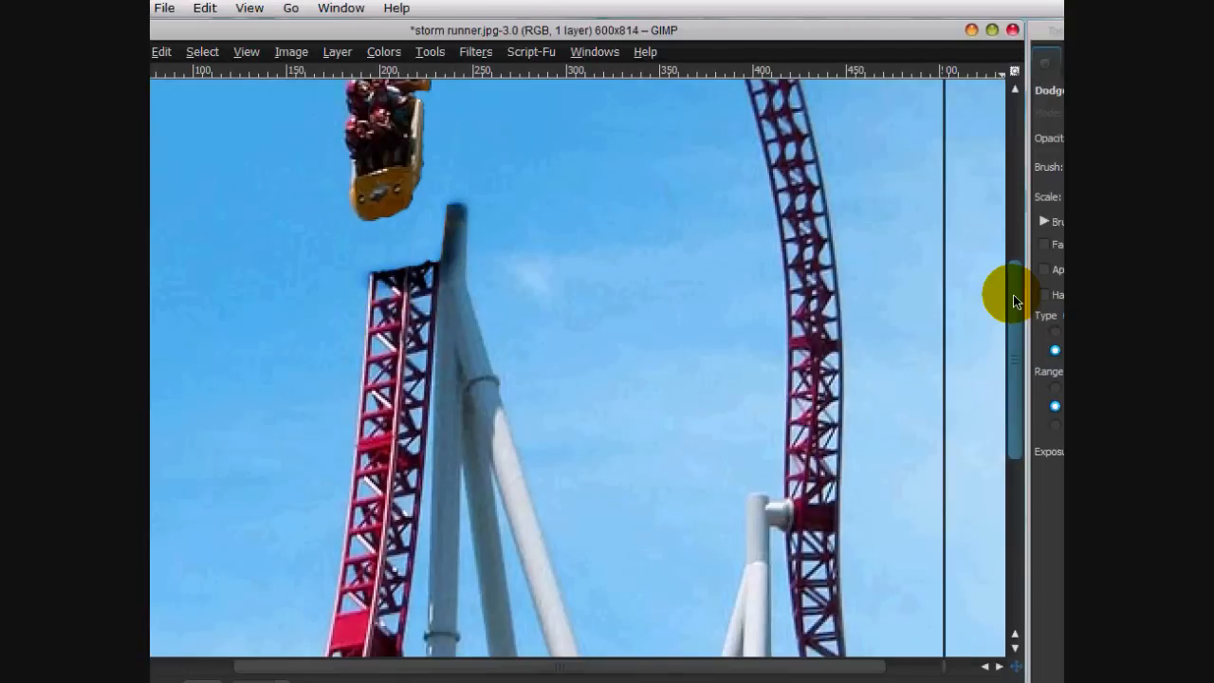
pyautogui.moveTo(1013, 294); pyautogui.dragTo(1013, 134)
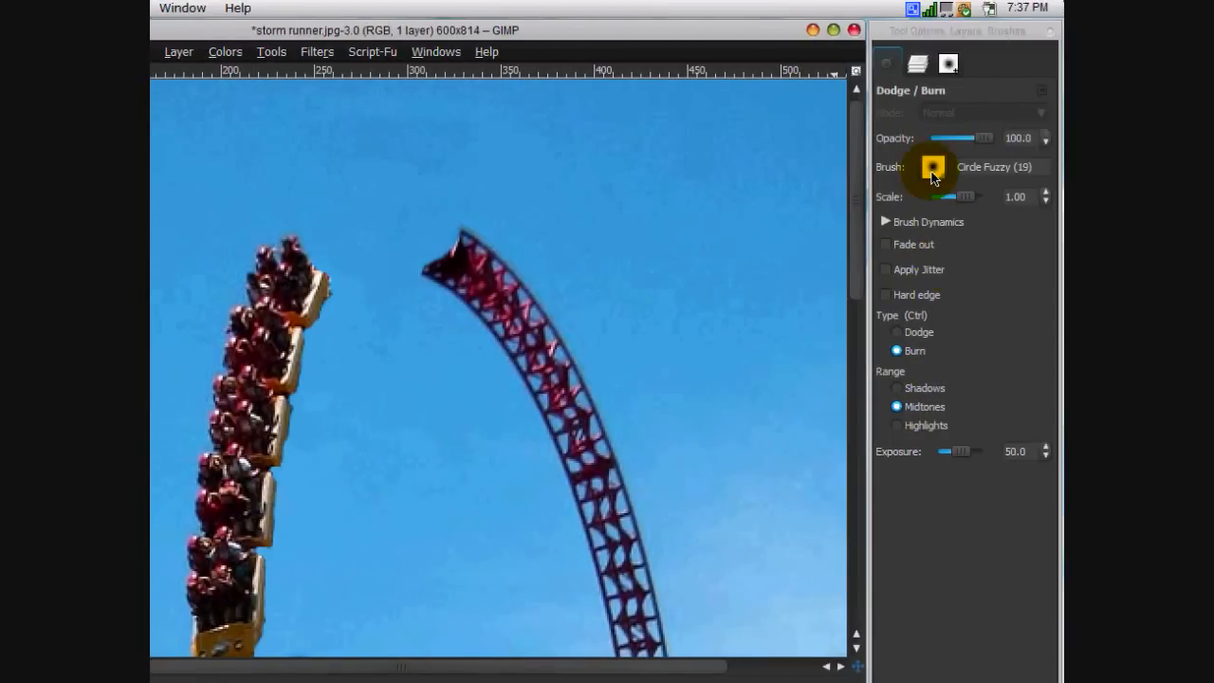
# Choose the Sparks brush for Dodge / Burn and set the type to Dodge
pyautogui.click(918, 66)
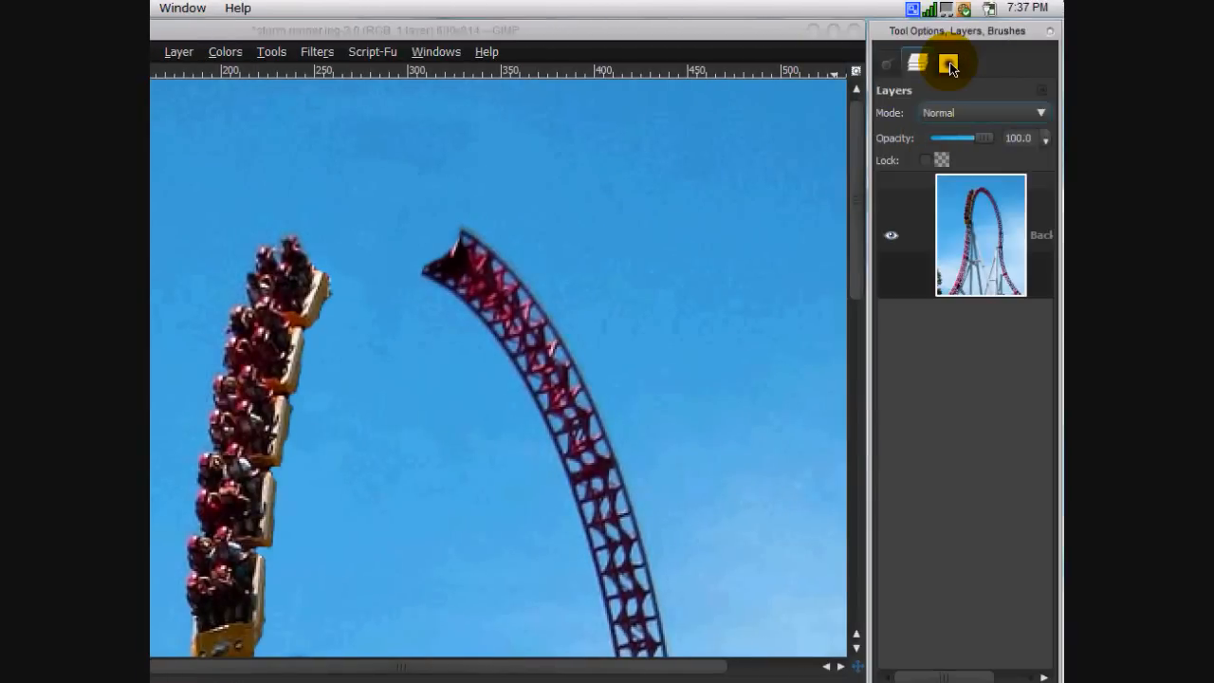
pyautogui.click(948, 61)
pyautogui.moveTo(1046, 304); pyautogui.dragTo(1046, 434)
pyautogui.click(996, 469)
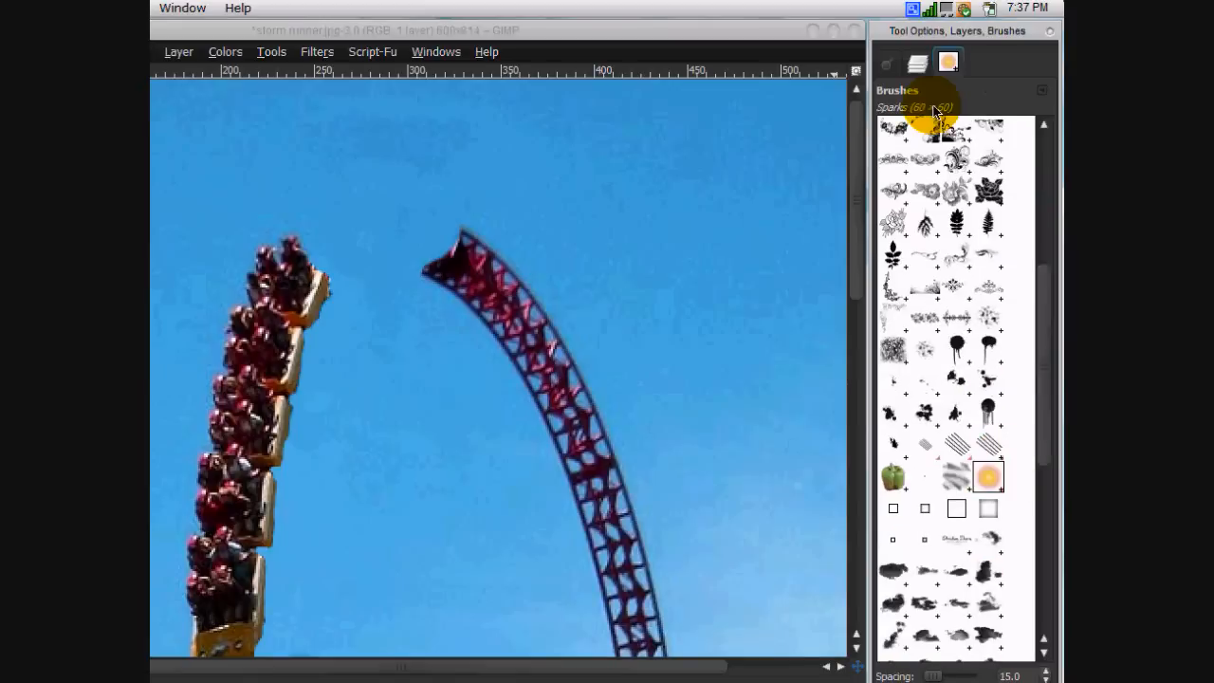
pyautogui.click(884, 67)
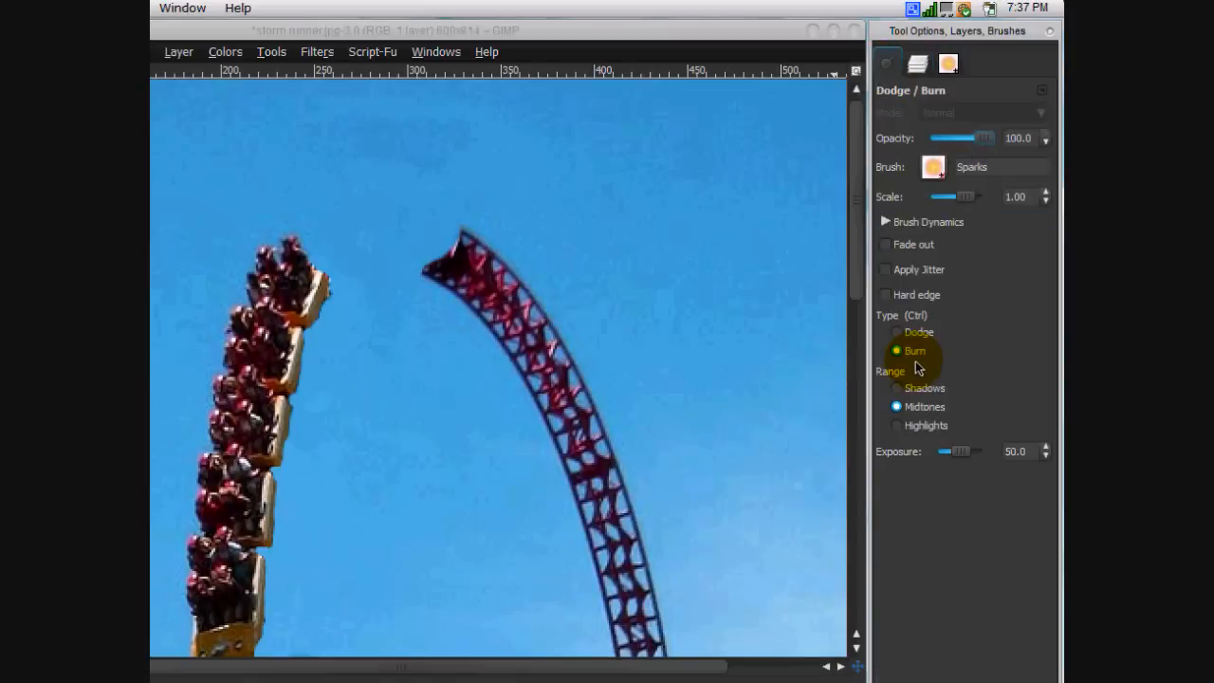
pyautogui.click(896, 332)
# Try to dodge a glow around the upper track's broken end at brush scale 1.00
pyautogui.moveTo(462, 239)
pyautogui.mouseDown()
pyautogui.moveTo(420, 252)
pyautogui.moveTo(473, 259)
pyautogui.mouseUp()
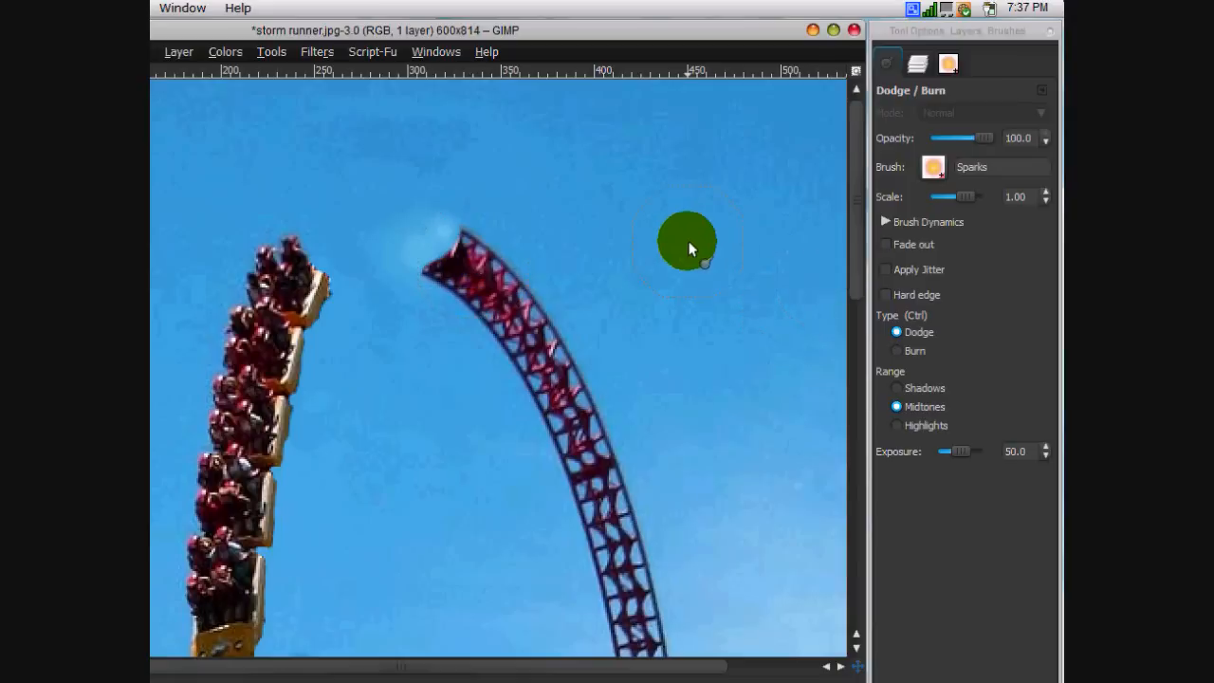
pyautogui.hotkey('ctrl', 'z')
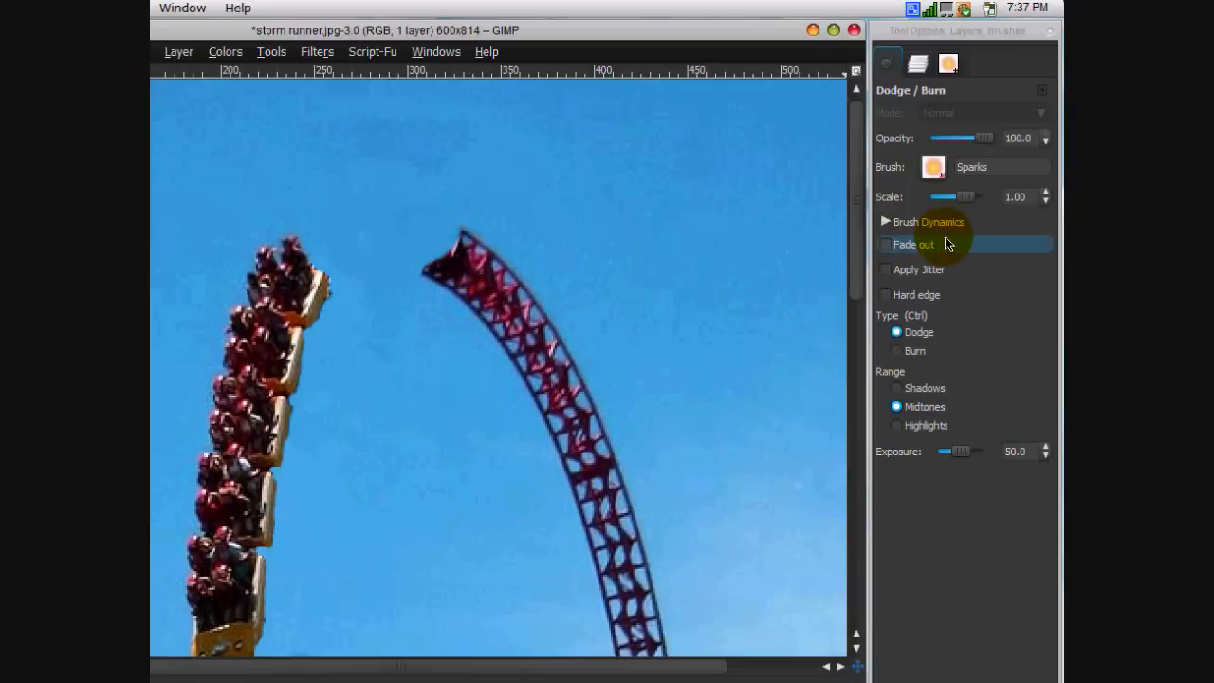
# Set the Dodge brush scale to 0.32 and lighten the area around the broken ends of both tracks
pyautogui.moveTo(981, 200); pyautogui.dragTo(964, 207)
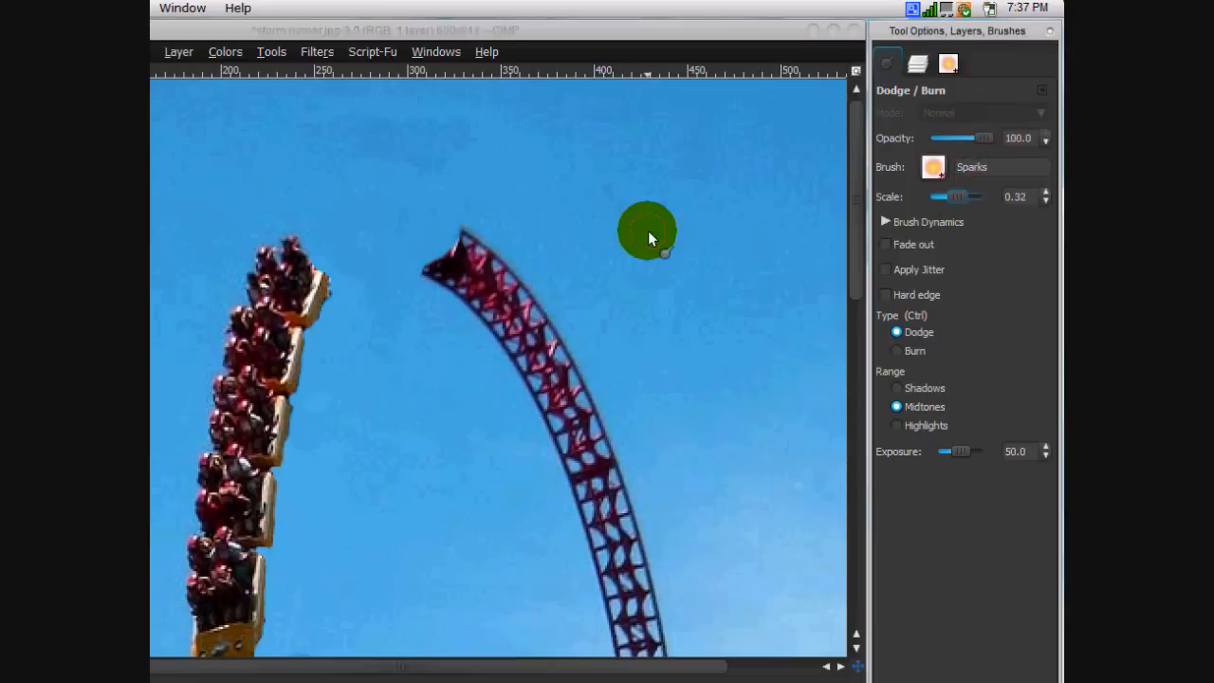
pyautogui.click(458, 232)
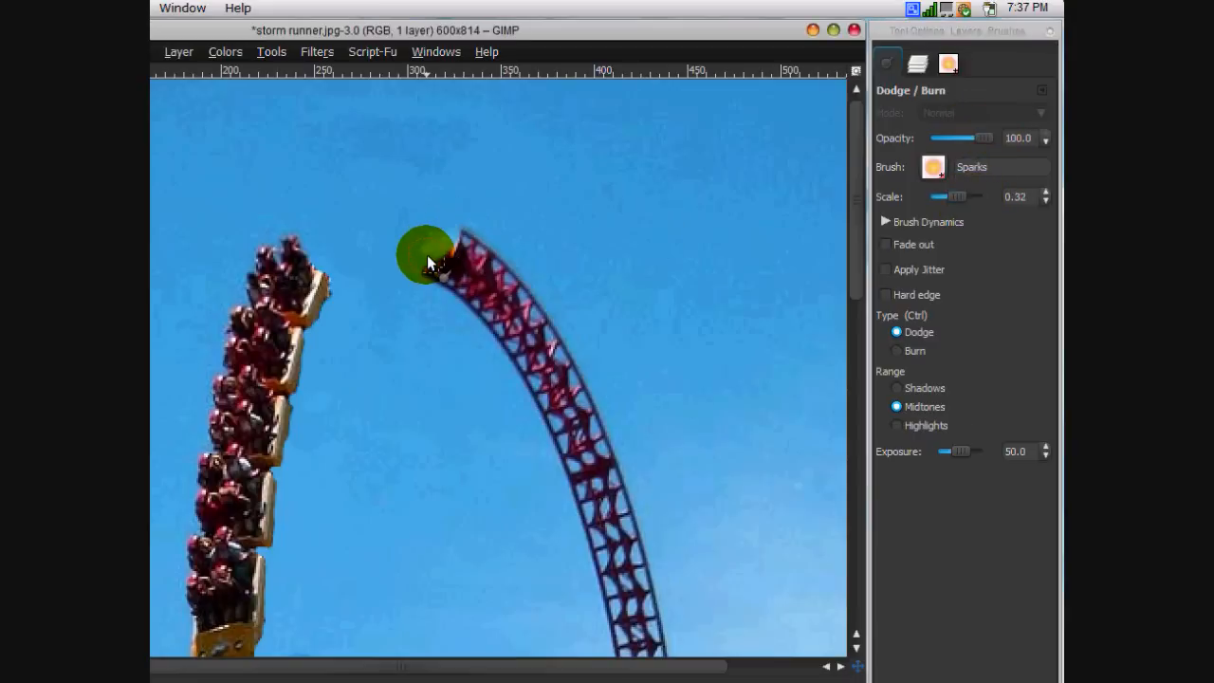
pyautogui.click(427, 254)
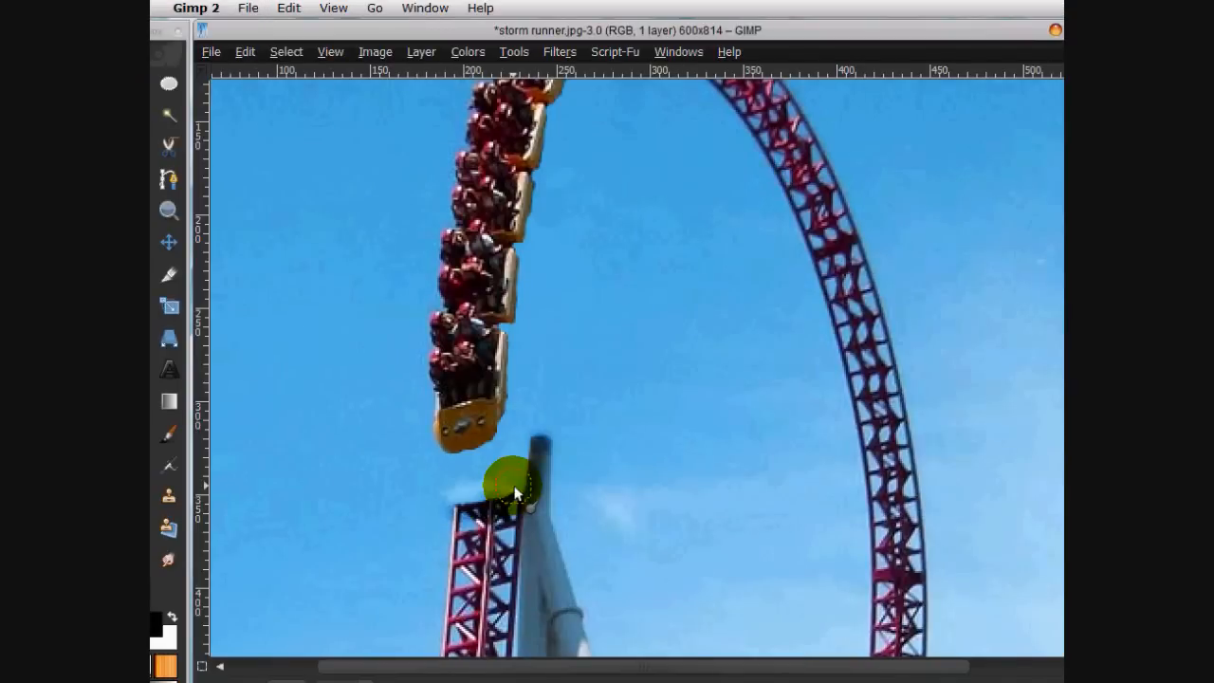
pyautogui.moveTo(515, 493)
pyautogui.mouseDown()
pyautogui.moveTo(423, 507)
pyautogui.moveTo(538, 468)
pyautogui.moveTo(542, 448)
pyautogui.moveTo(520, 431)
pyautogui.moveTo(534, 435)
pyautogui.mouseUp()
pyautogui.click(330, 52)
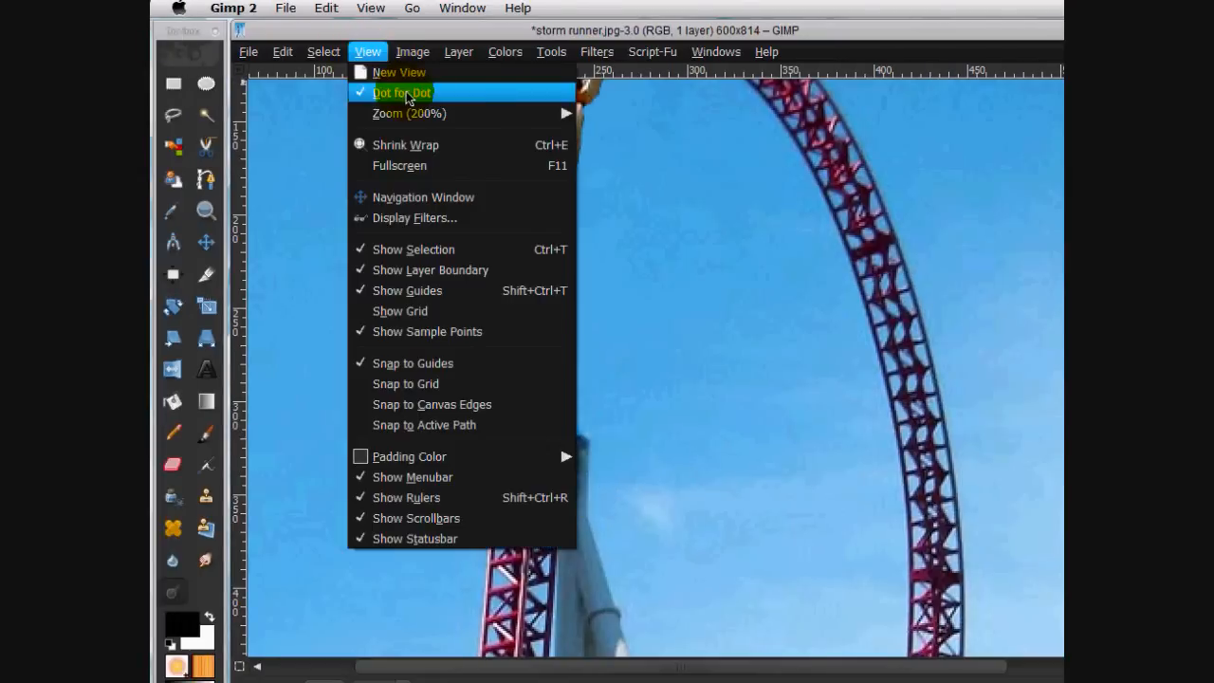
pyautogui.moveTo(370, 113)
pyautogui.click(655, 175)
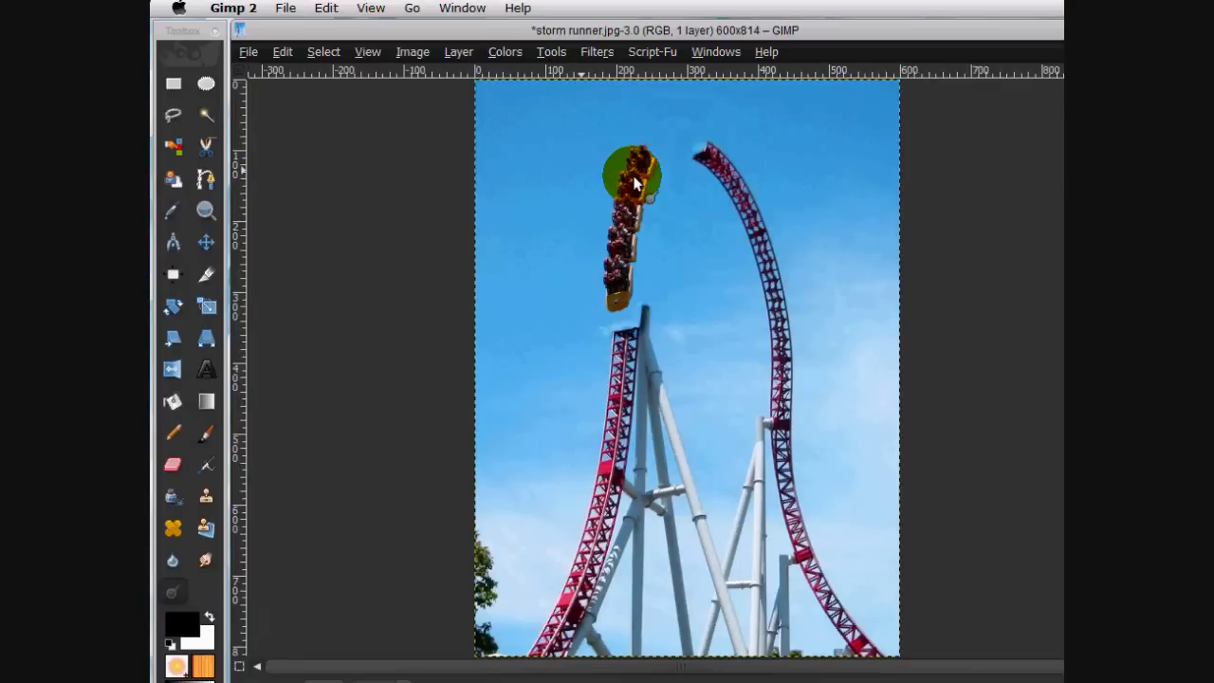